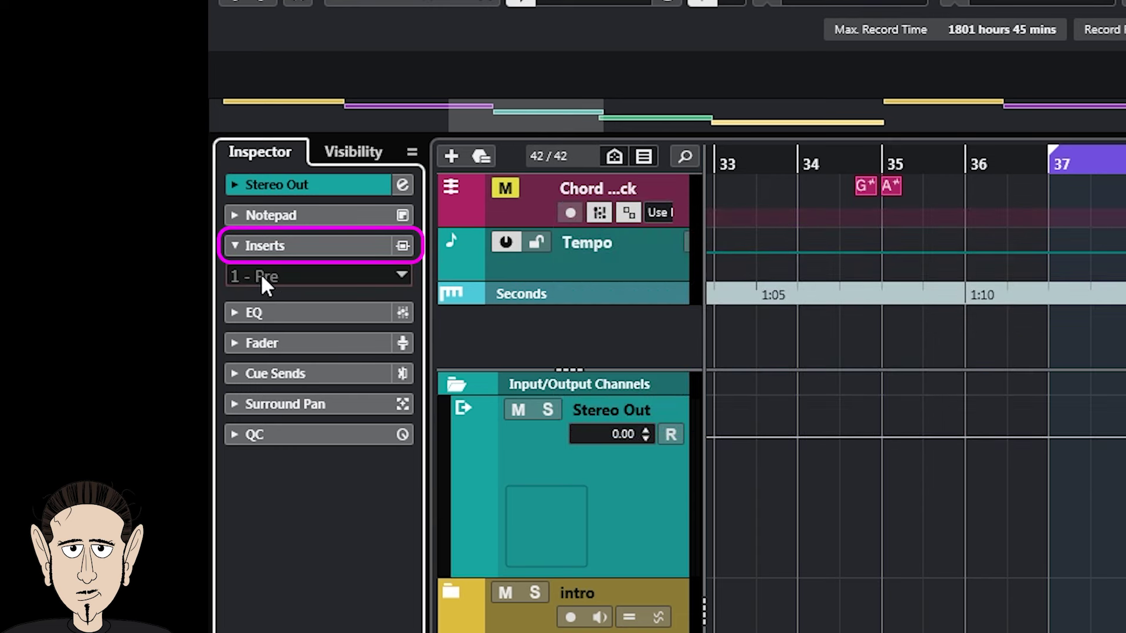
Step: Load the Frequency equalizer from the EQ category into the first insert slot of the Stereo Out channel
click(261, 275)
click(258, 440)
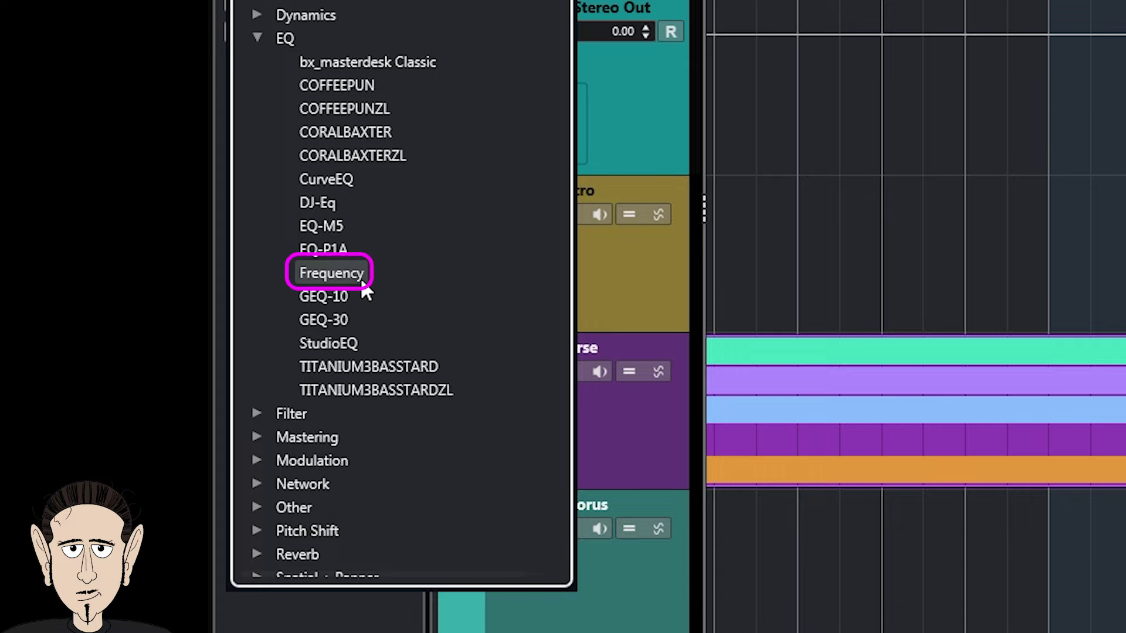
click(331, 273)
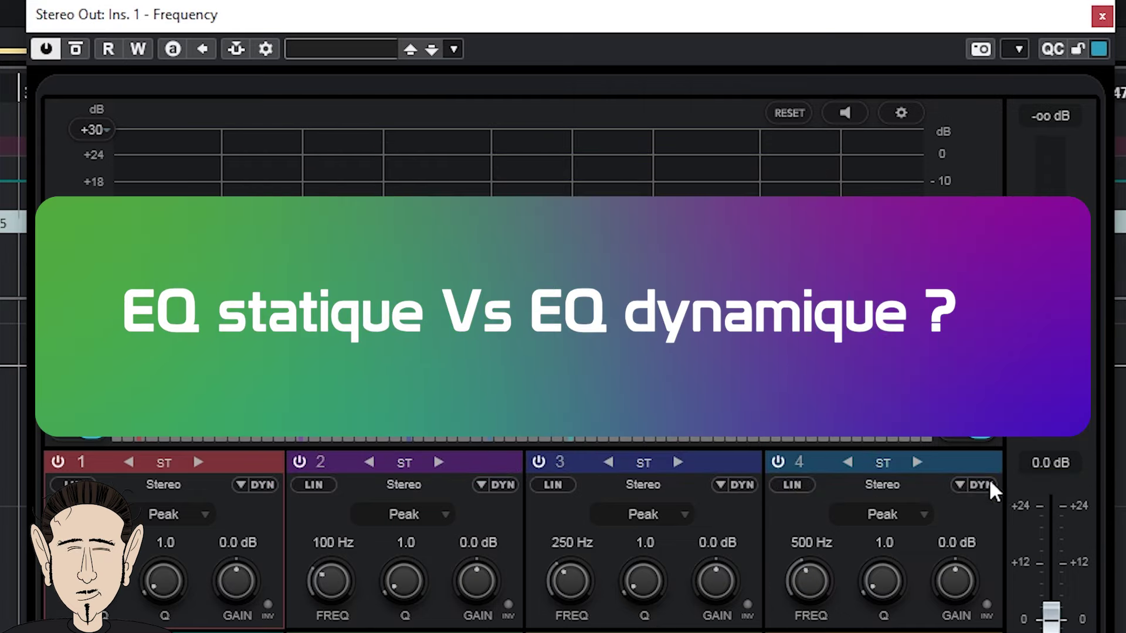
Step: Switch the equalizer to the single-band view and boost band 4 to about 10.1 dB at about 512 Hz
click(964, 439)
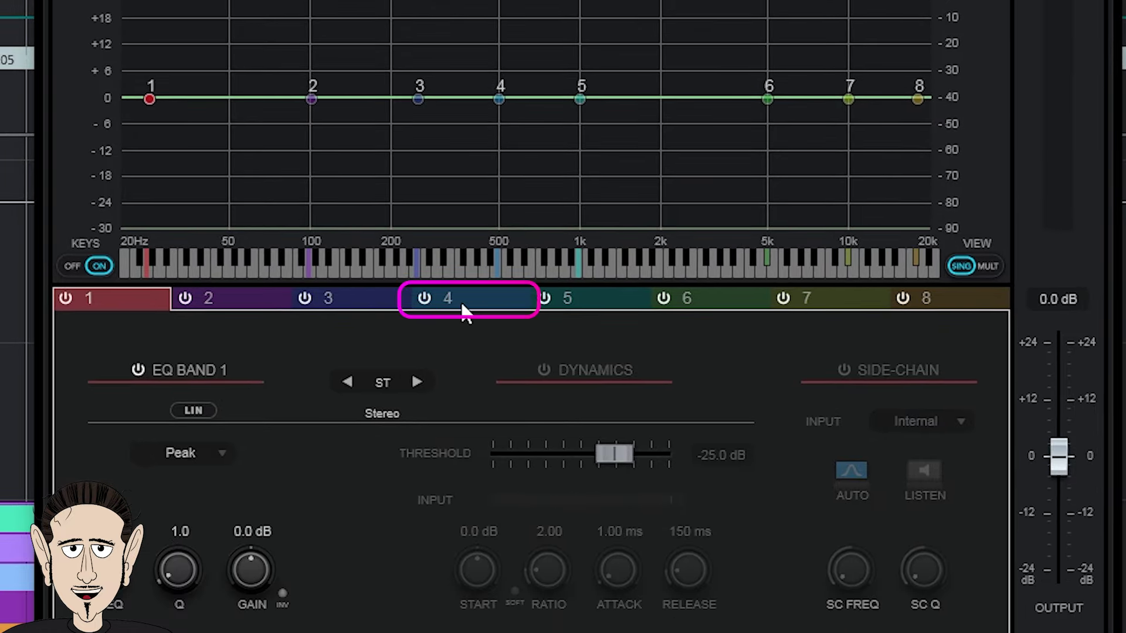
click(459, 303)
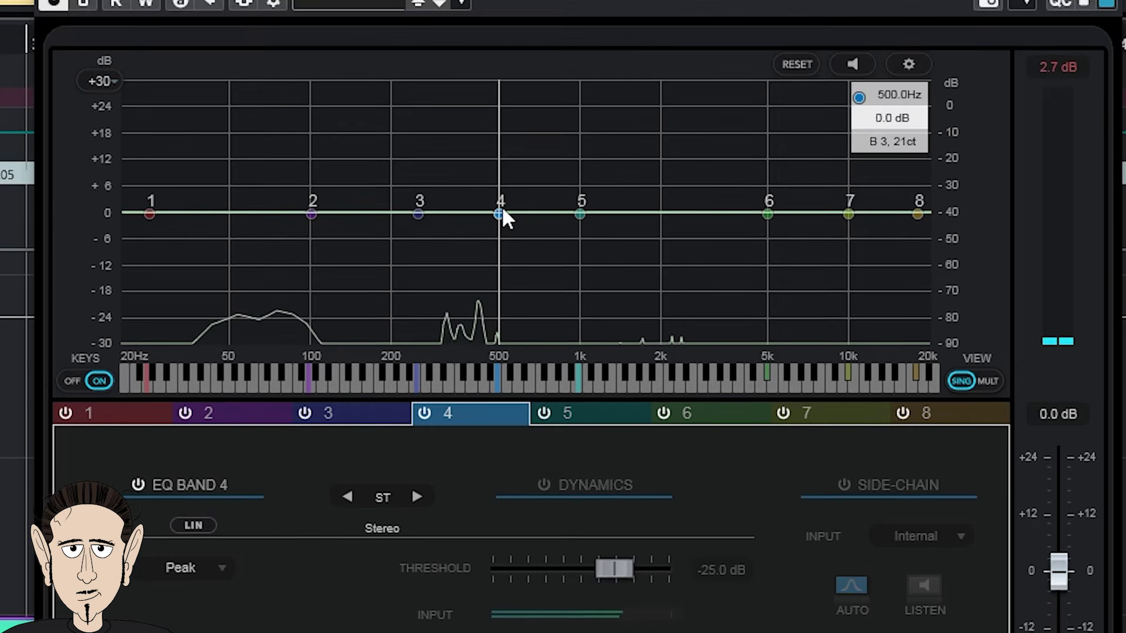
drag(499, 99, 503, 78)
drag(504, 198, 502, 169)
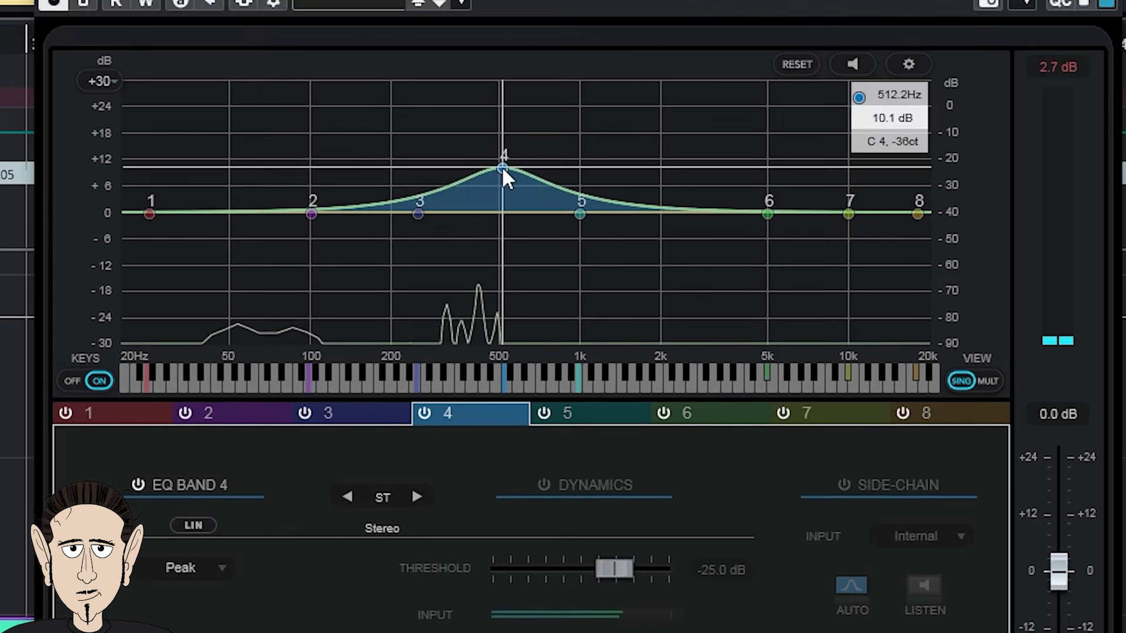
Step: Play the project and toggle band 4's dynamic filtering on and off to compare static and dynamic EQ
key(space)
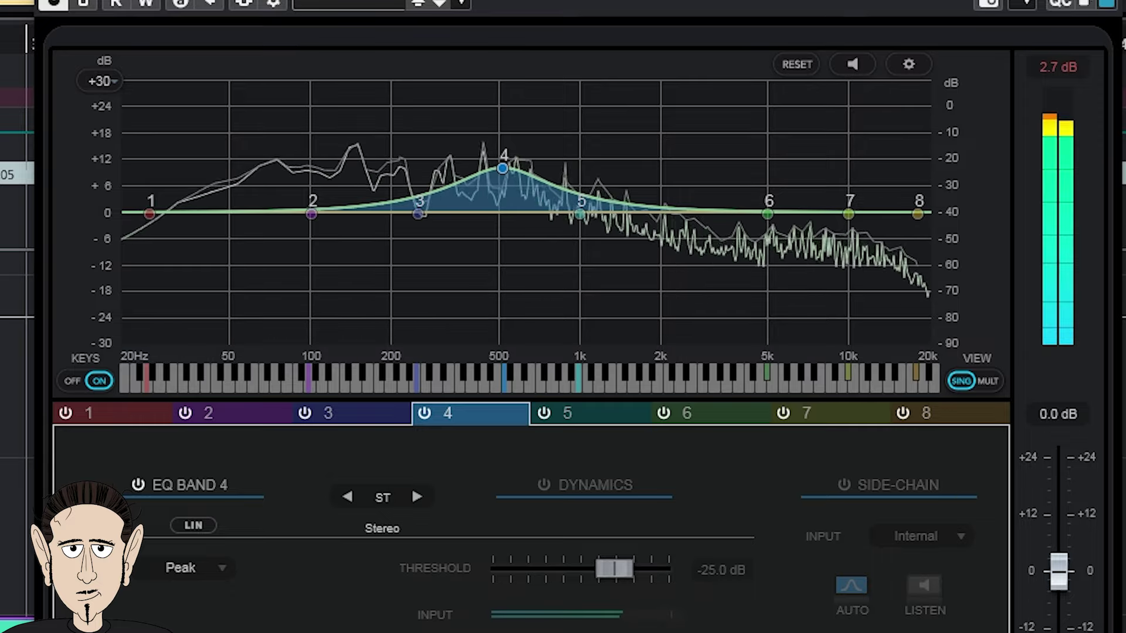
click(544, 486)
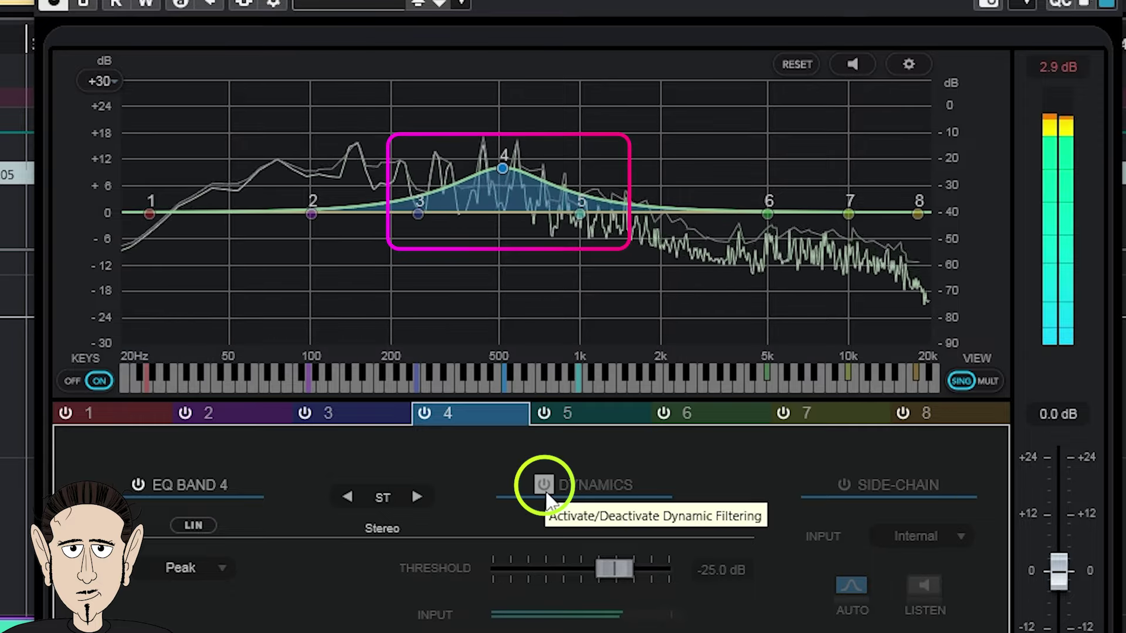
click(543, 485)
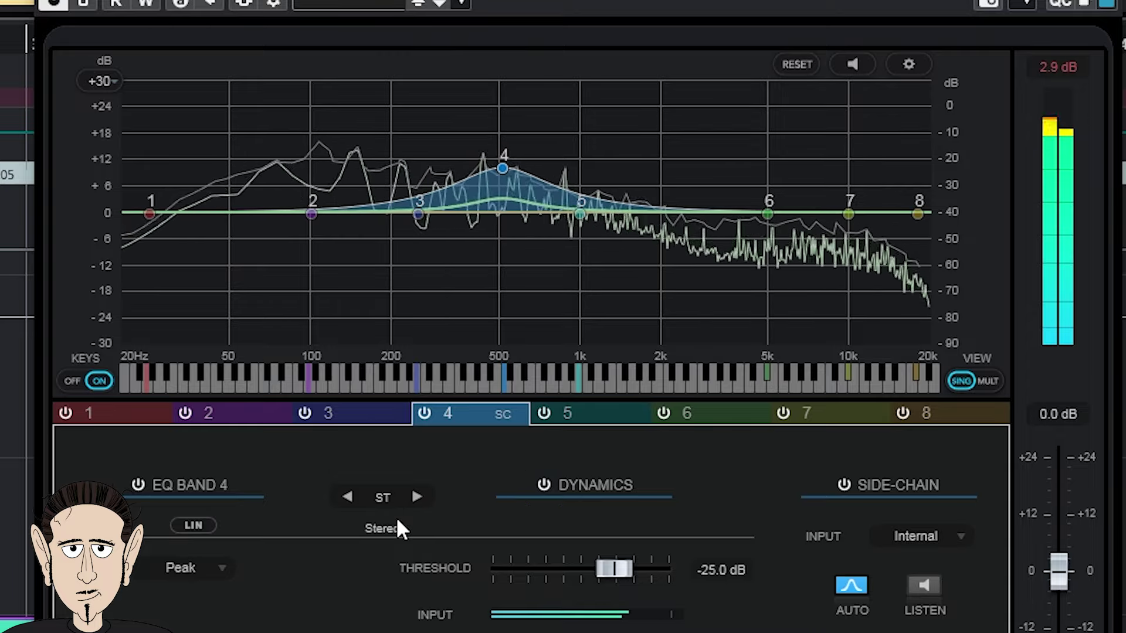
click(543, 485)
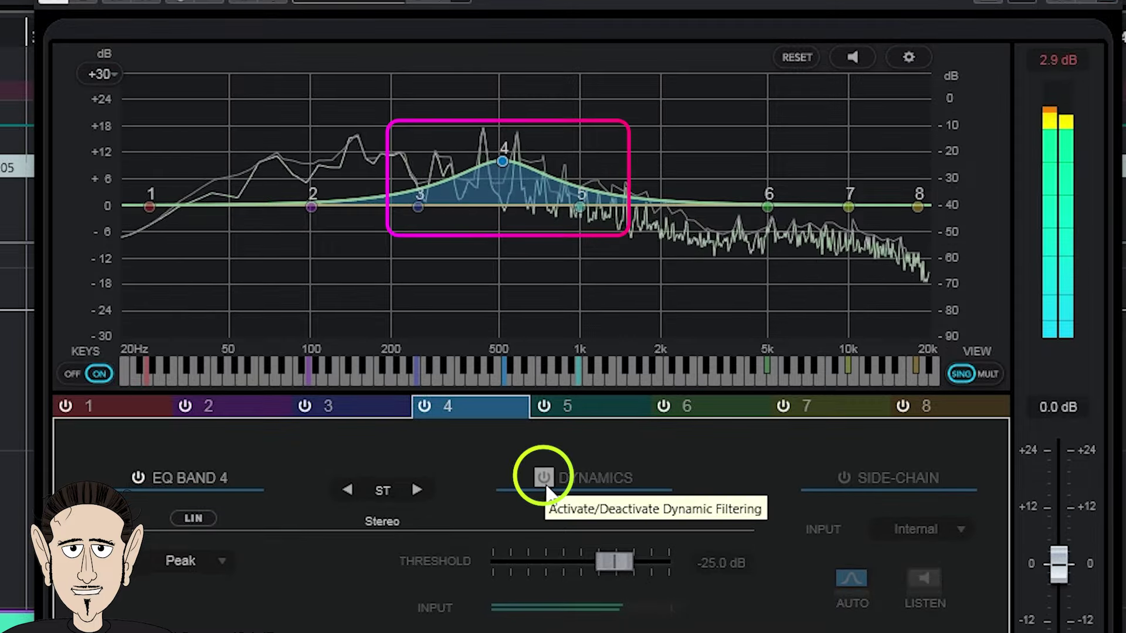
click(546, 486)
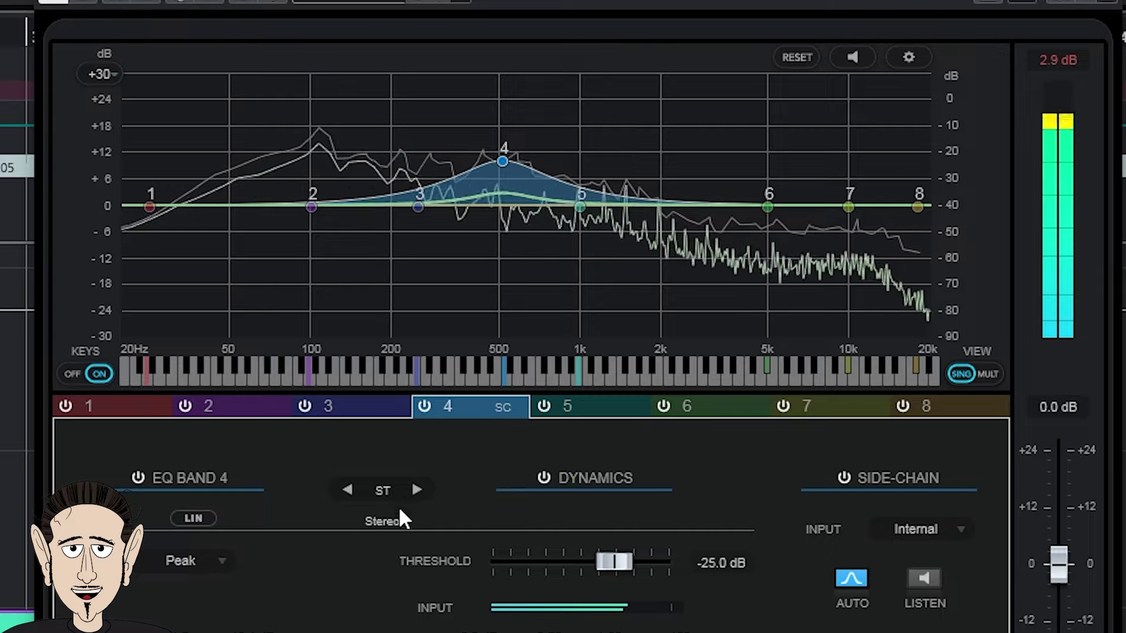
click(543, 477)
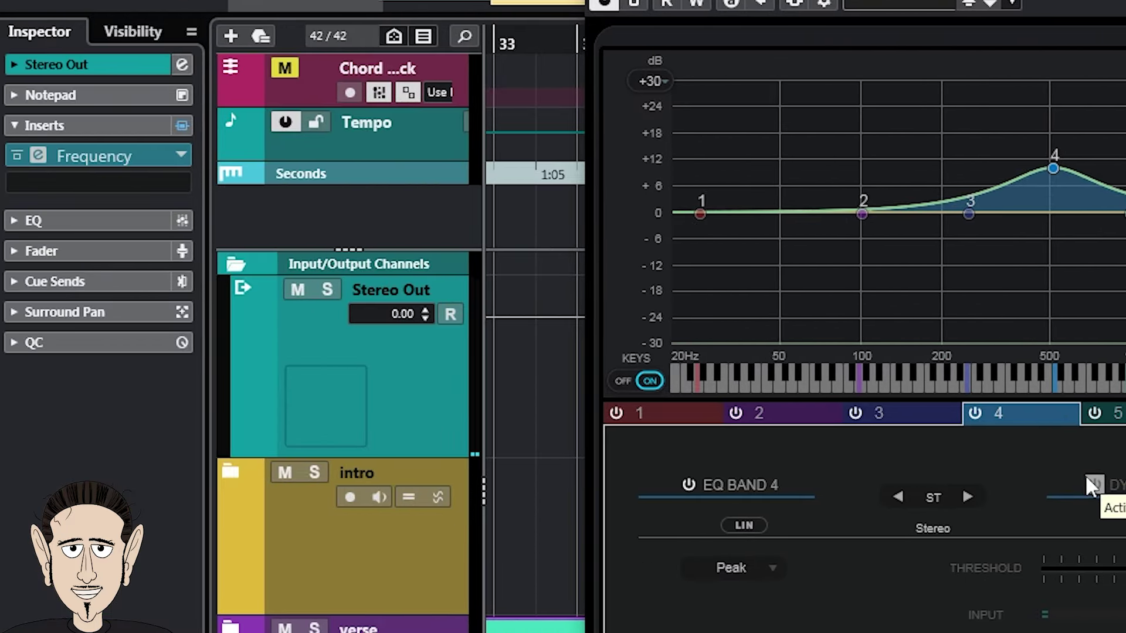
Step: Select band 1 and reset all equalizer bands to their default settings
click(677, 411)
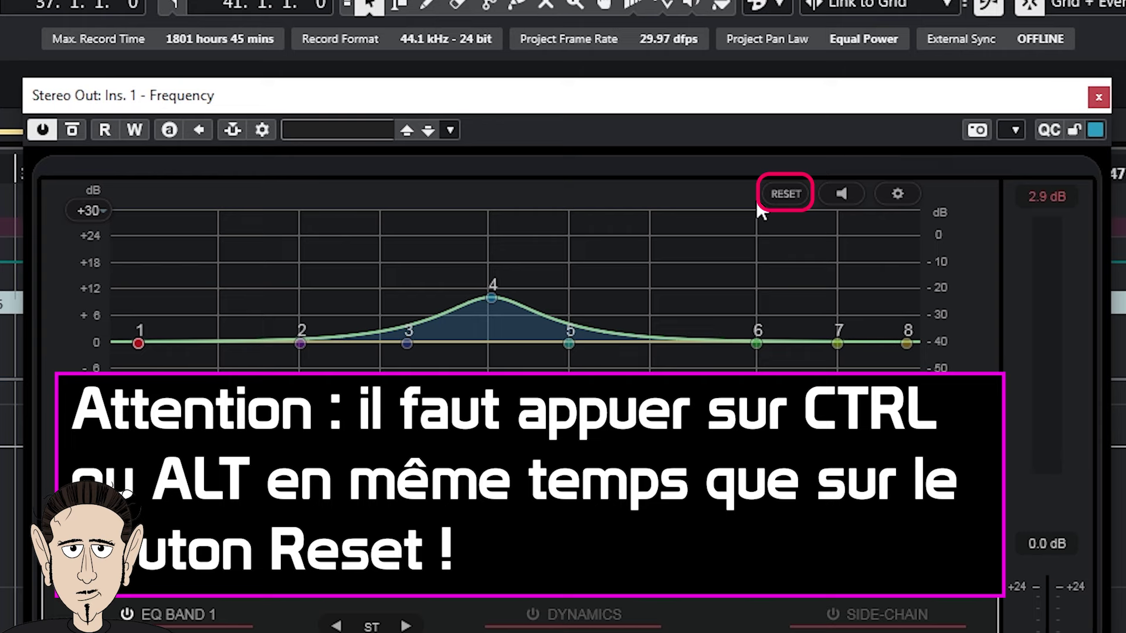
alt+click(786, 194)
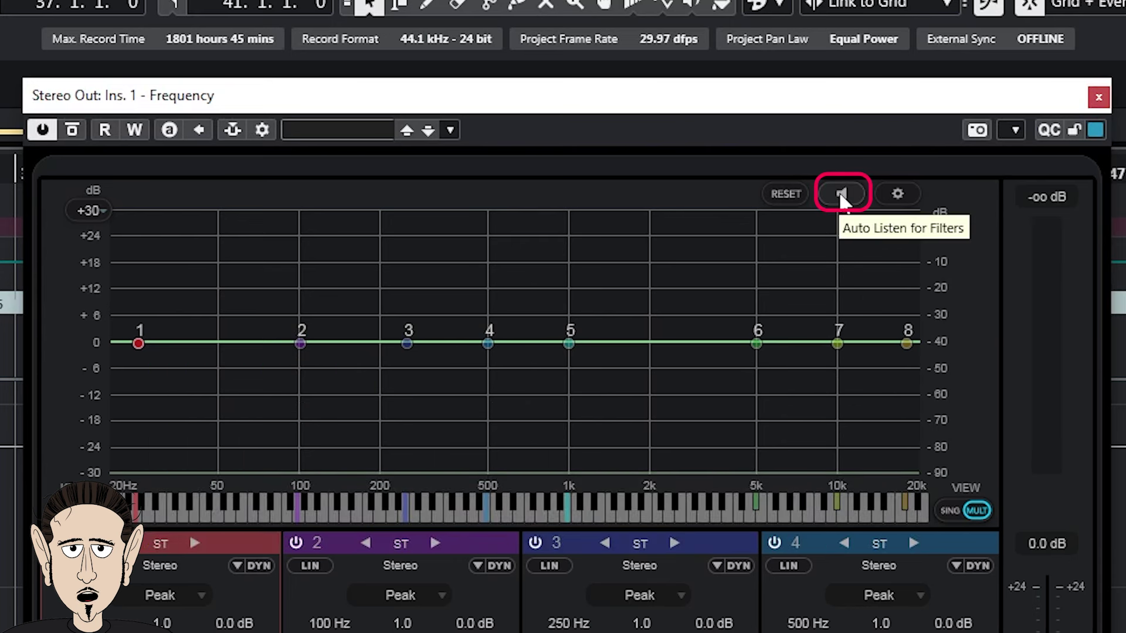
Step: Load the Master Buss DeMudder preset into the equalizer
click(450, 129)
click(501, 159)
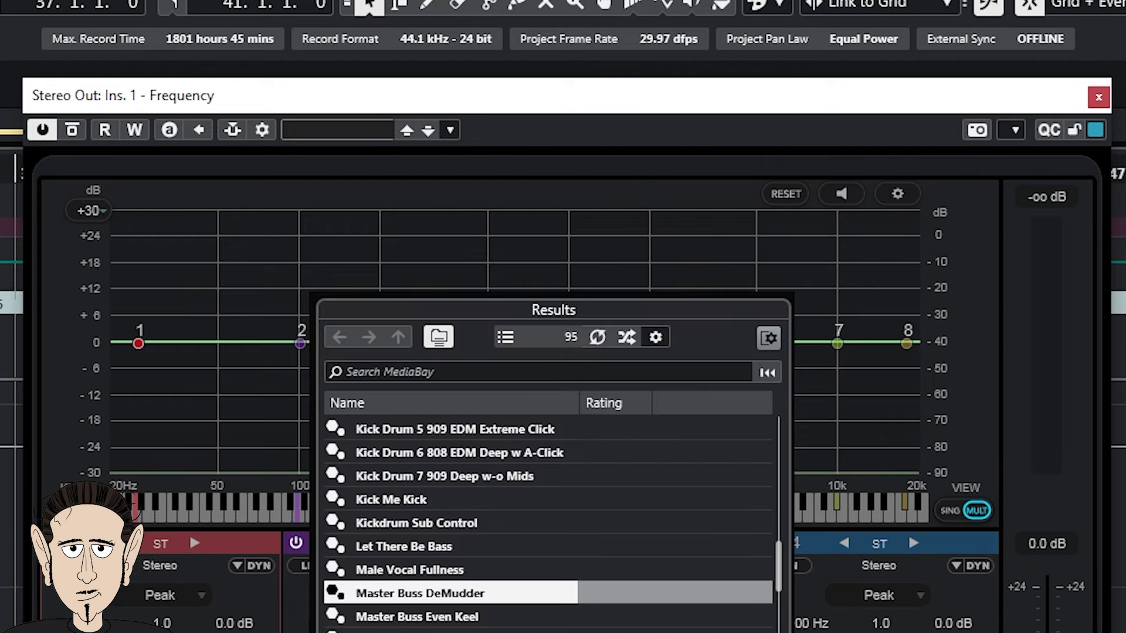
double_click(457, 595)
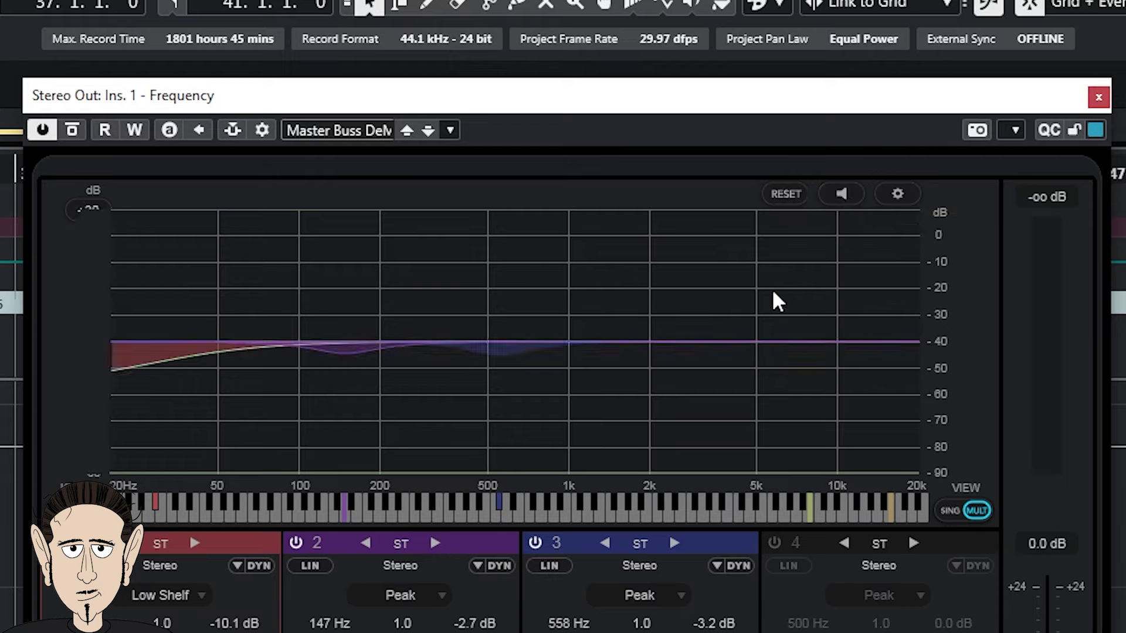
Step: Enable Auto Listen for Filters and, during playback, set the Q of band 3 to 2.8
click(844, 196)
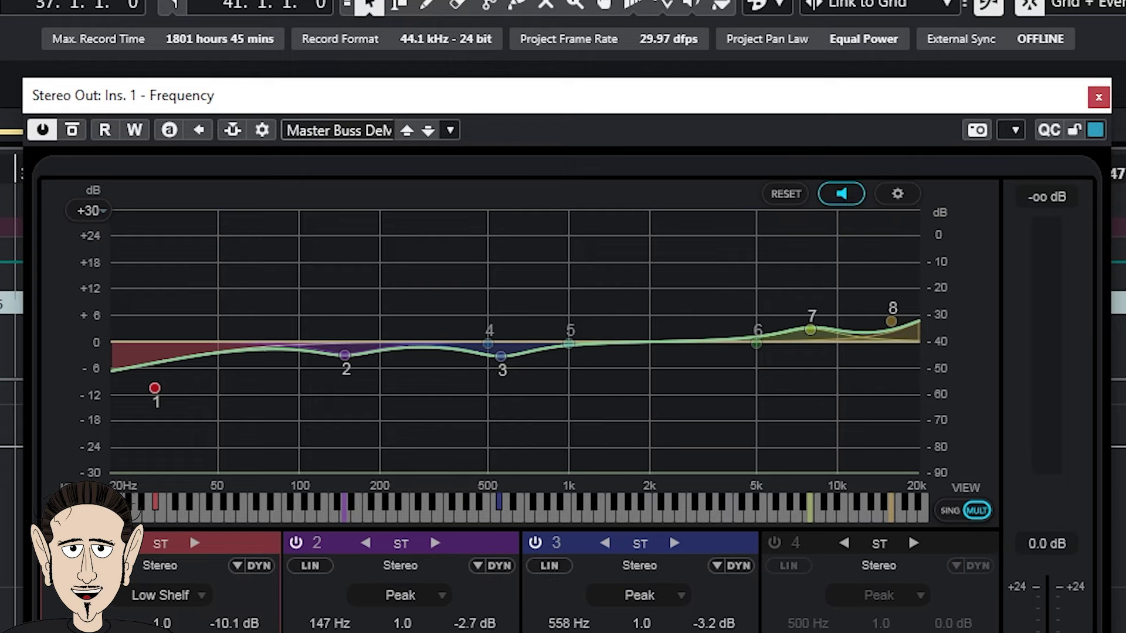
key(space)
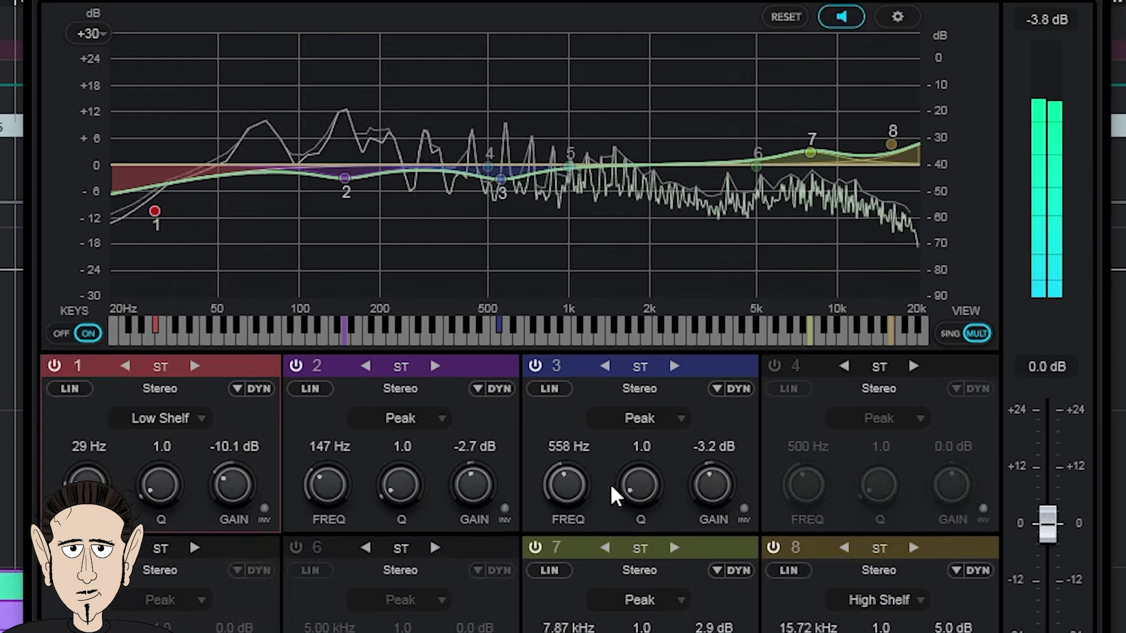
click(639, 486)
drag(639, 490, 637, 473)
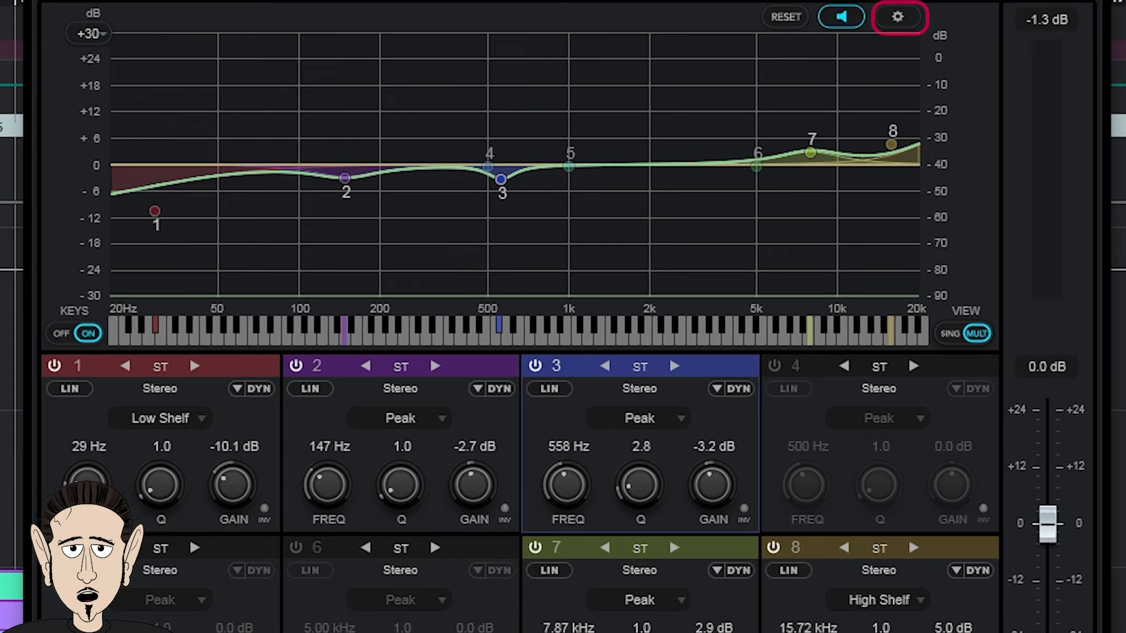
Step: In the equalizer's display settings, turn Show Spectrum off and back on, and close the settings
click(896, 24)
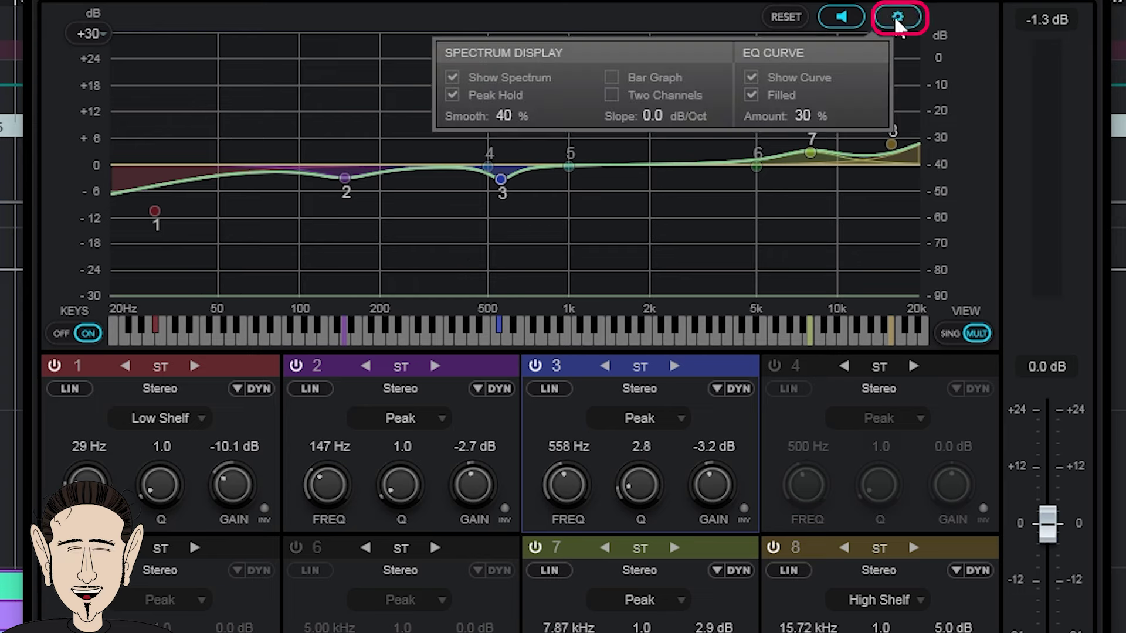
click(456, 80)
click(457, 80)
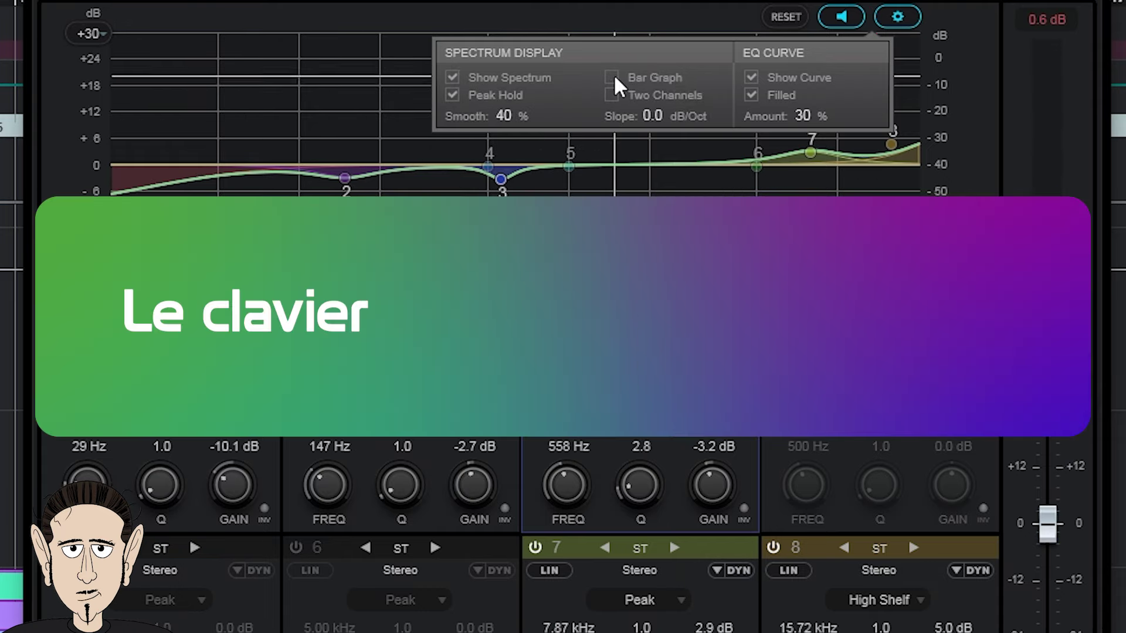
click(897, 18)
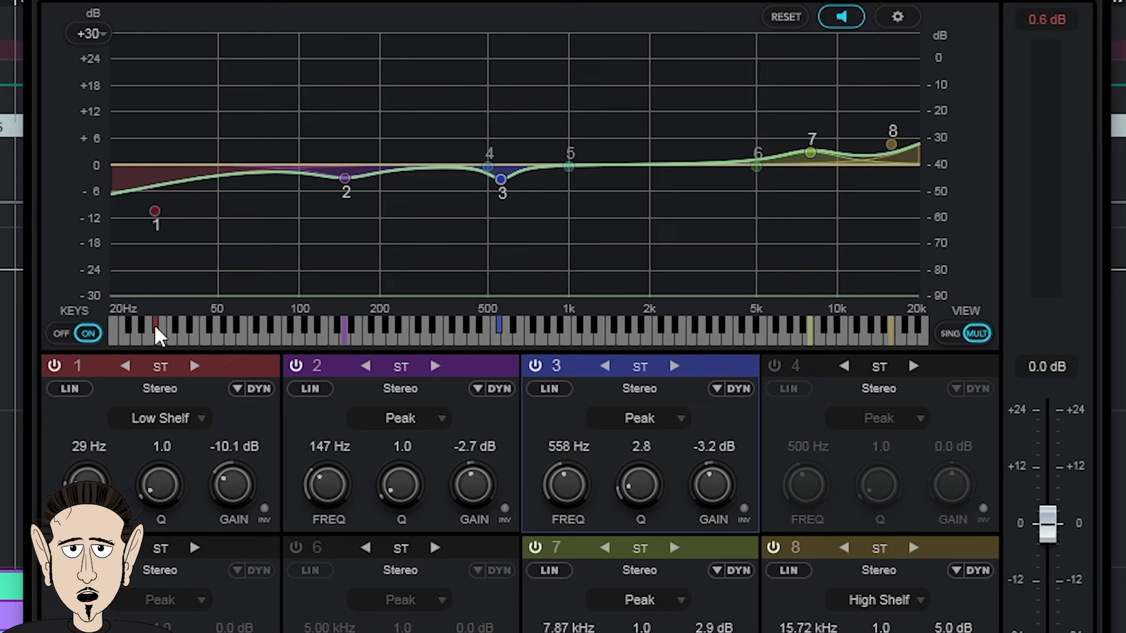
Step: Tune band 1 to 37 Hz and band 3 to 440 Hz on the keyboard strip, and switch to the single-band view
mouse_move(159, 334)
mouse_down()
mouse_move(213, 336)
mouse_move(175, 338)
mouse_up()
mouse_move(499, 337)
mouse_down()
mouse_move(543, 344)
mouse_move(472, 337)
mouse_up()
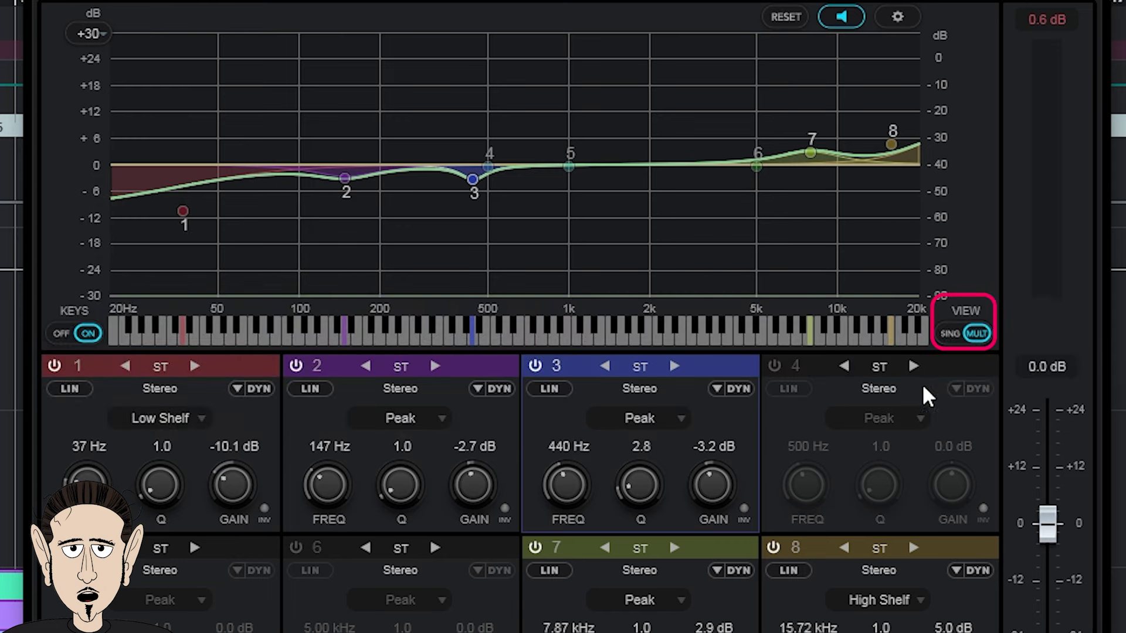
click(948, 332)
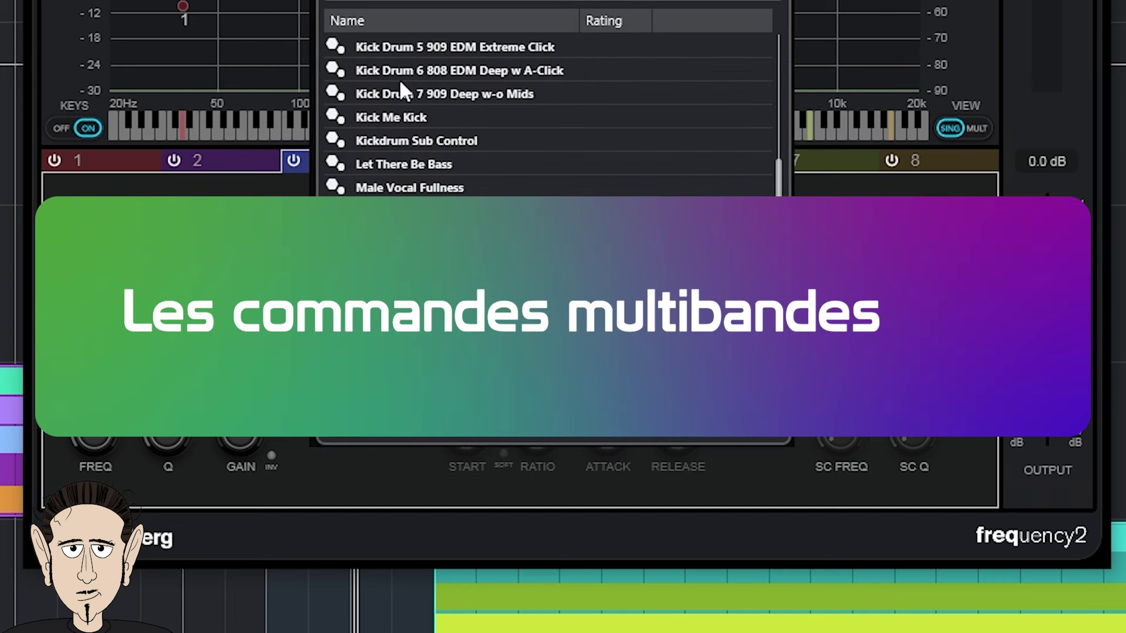
Step: Look through the list of available equalizer presets
scroll(393, 64, up, 5)
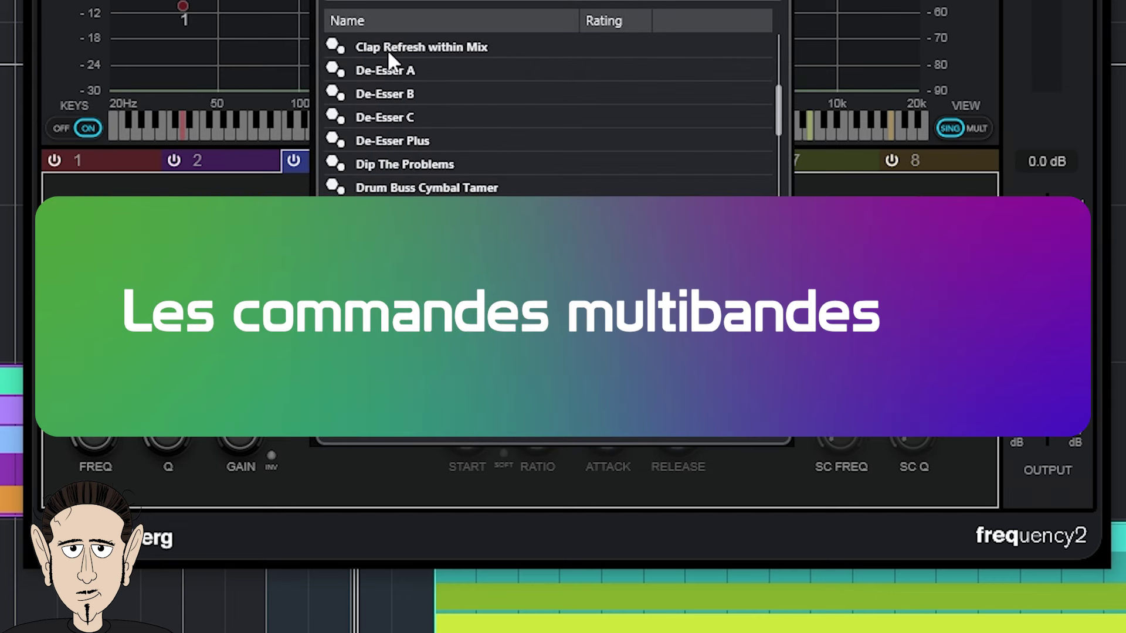
scroll(387, 50, up, 5)
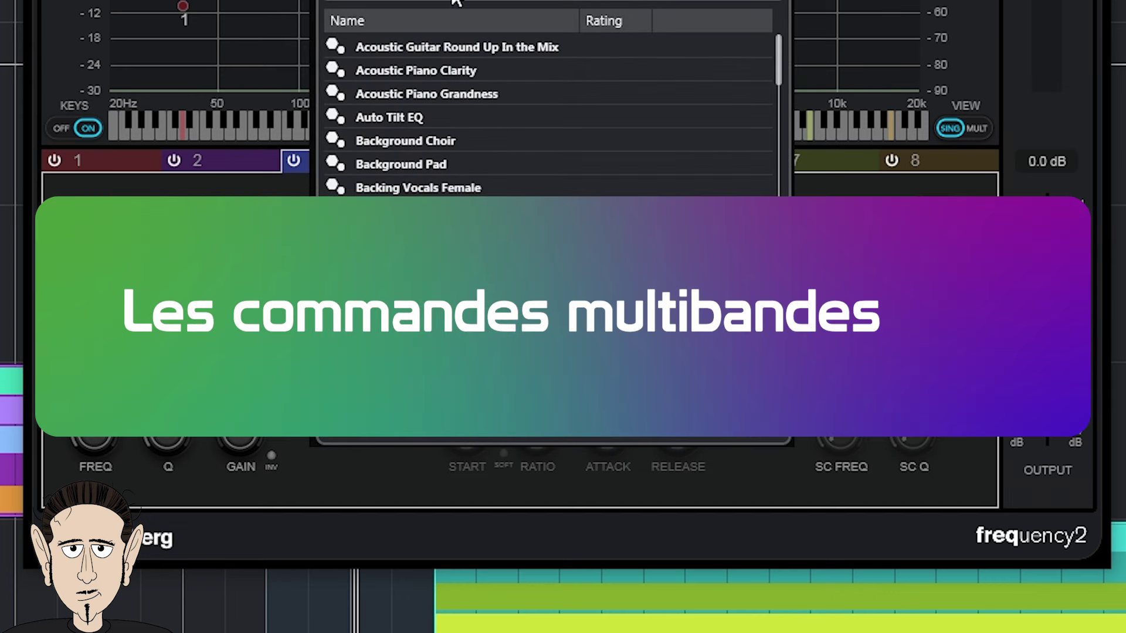
scroll(515, 131, down, 10)
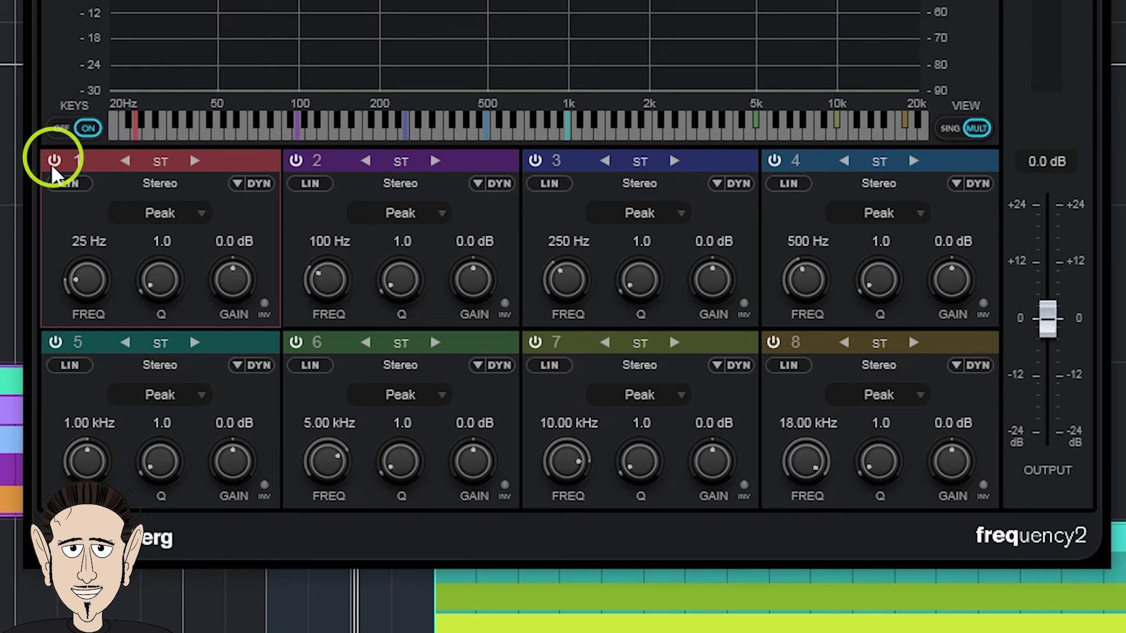
Step: Deactivate and reactivate bands 1 and 2 of the equalizer
click(55, 160)
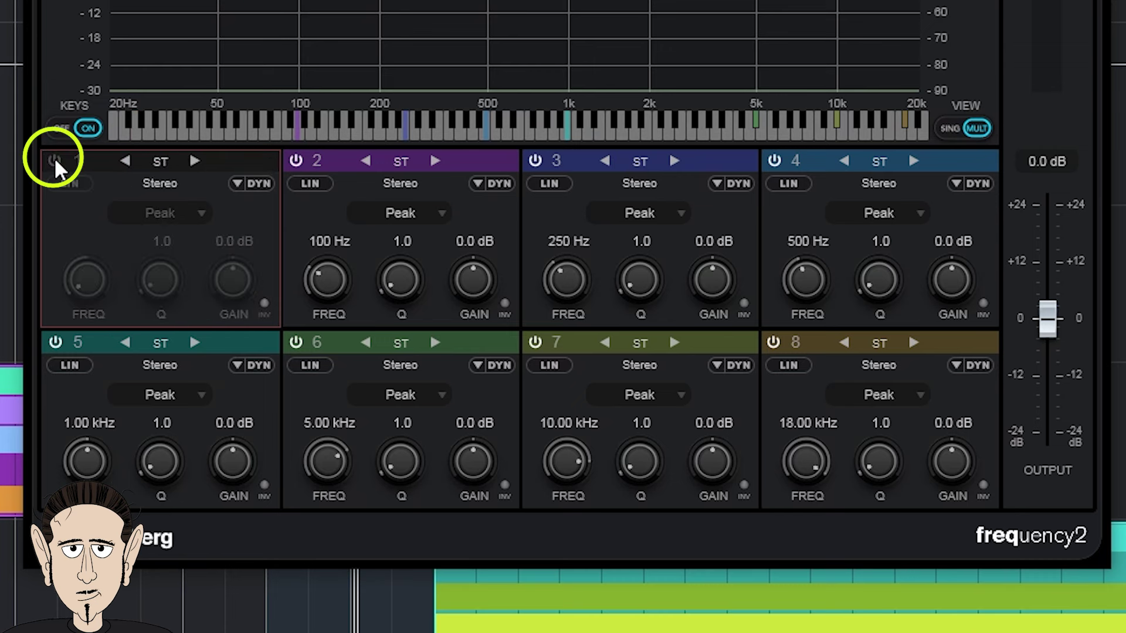
click(55, 161)
click(296, 160)
click(296, 160)
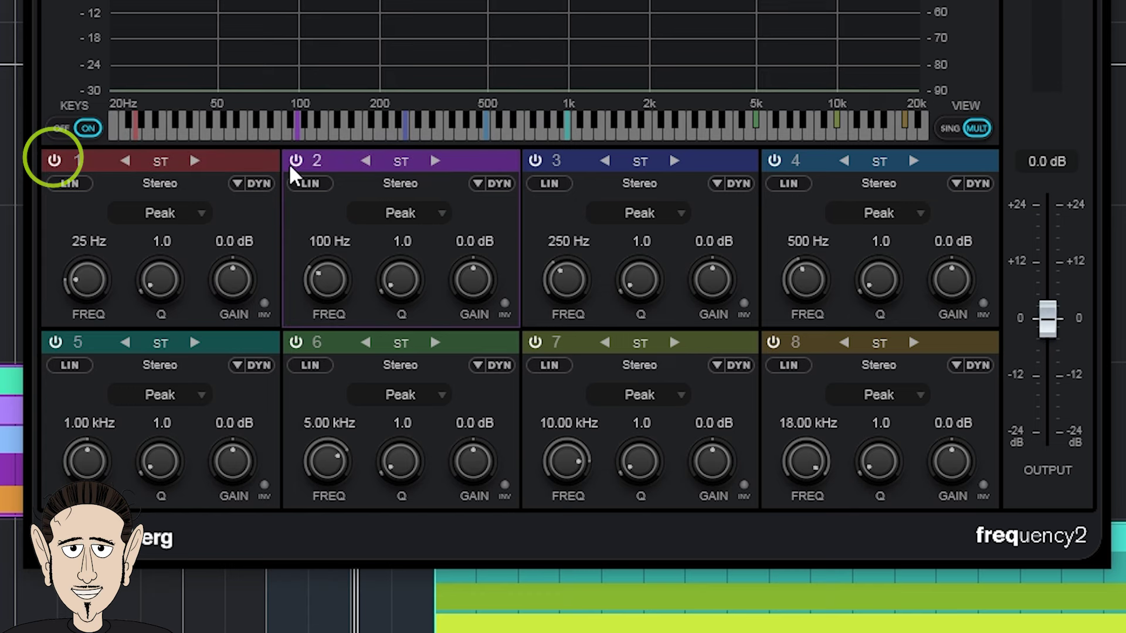
Step: Deactivate bands 1, 3, 7, 6 and 5 during playback
click(56, 164)
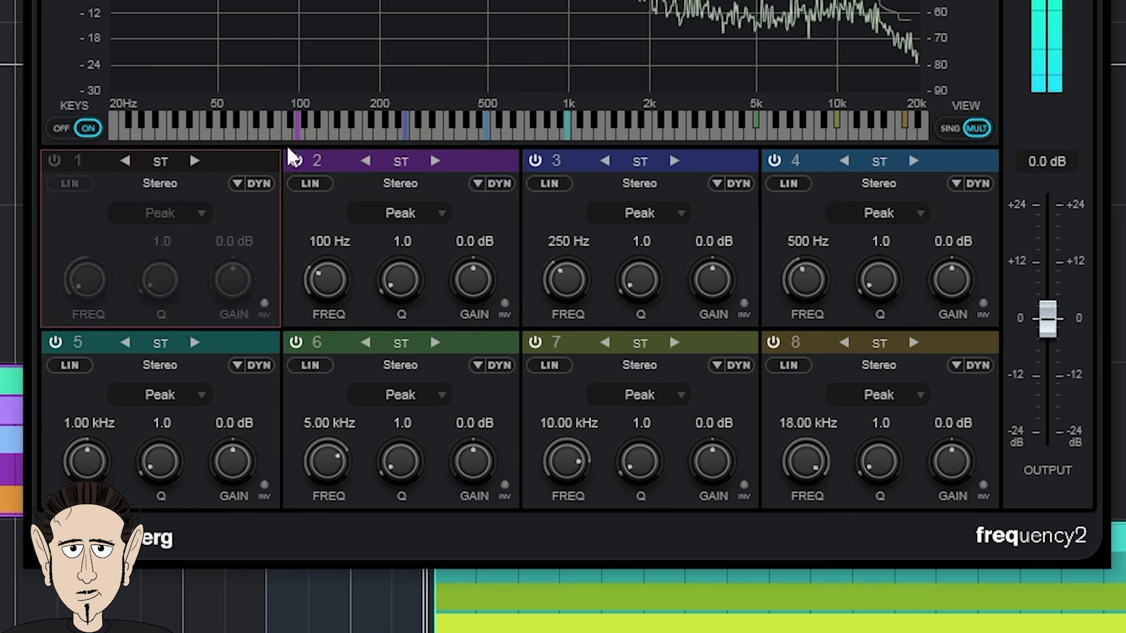
click(535, 161)
click(791, 162)
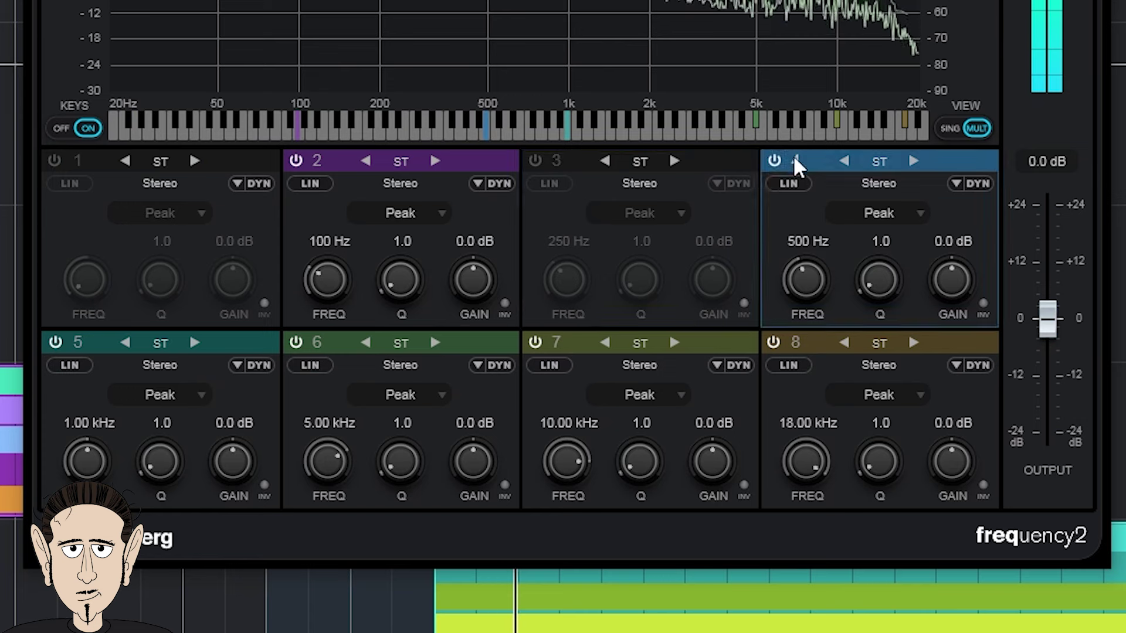
click(534, 341)
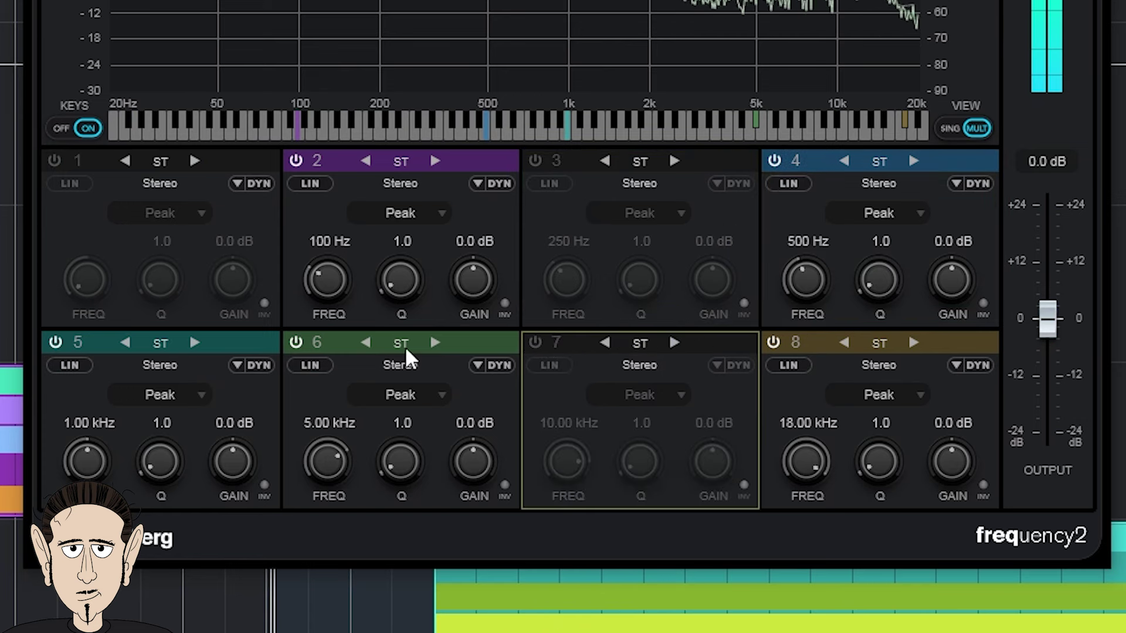
click(295, 343)
click(55, 343)
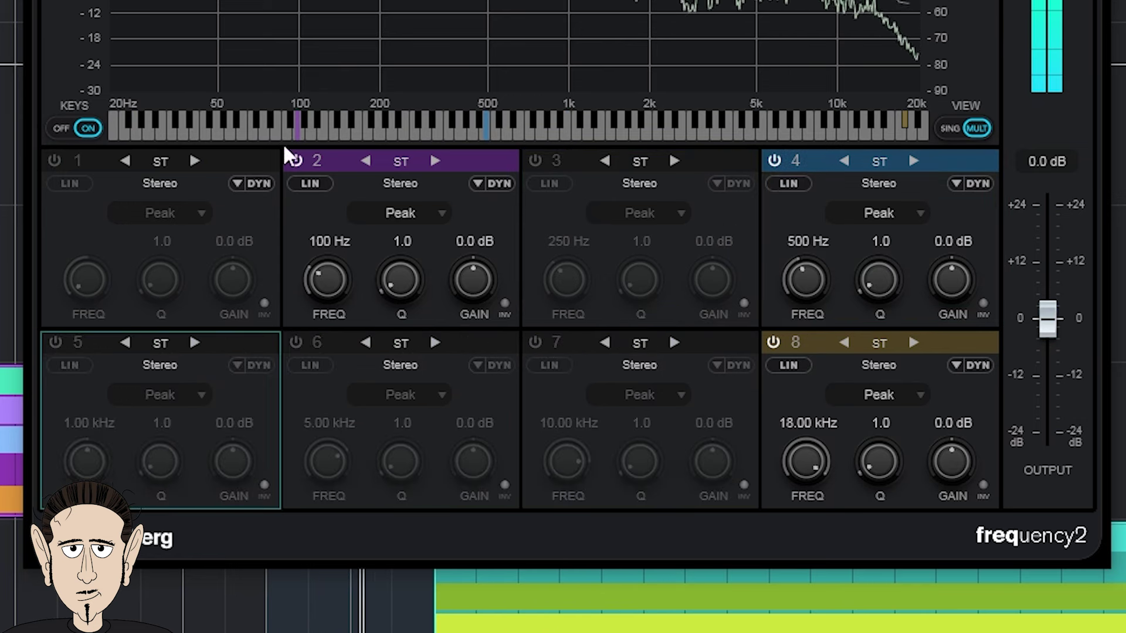
Step: Switch band 2 off and back on, and reactivate bands 3, 7, 6 and 1
click(297, 161)
click(535, 161)
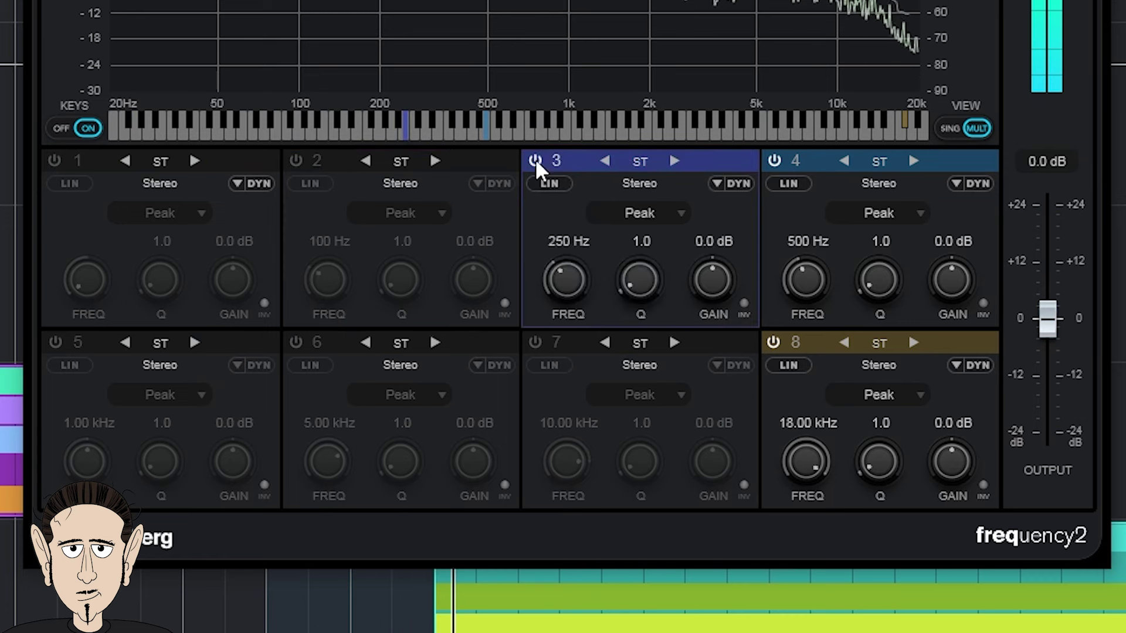
click(534, 341)
click(296, 343)
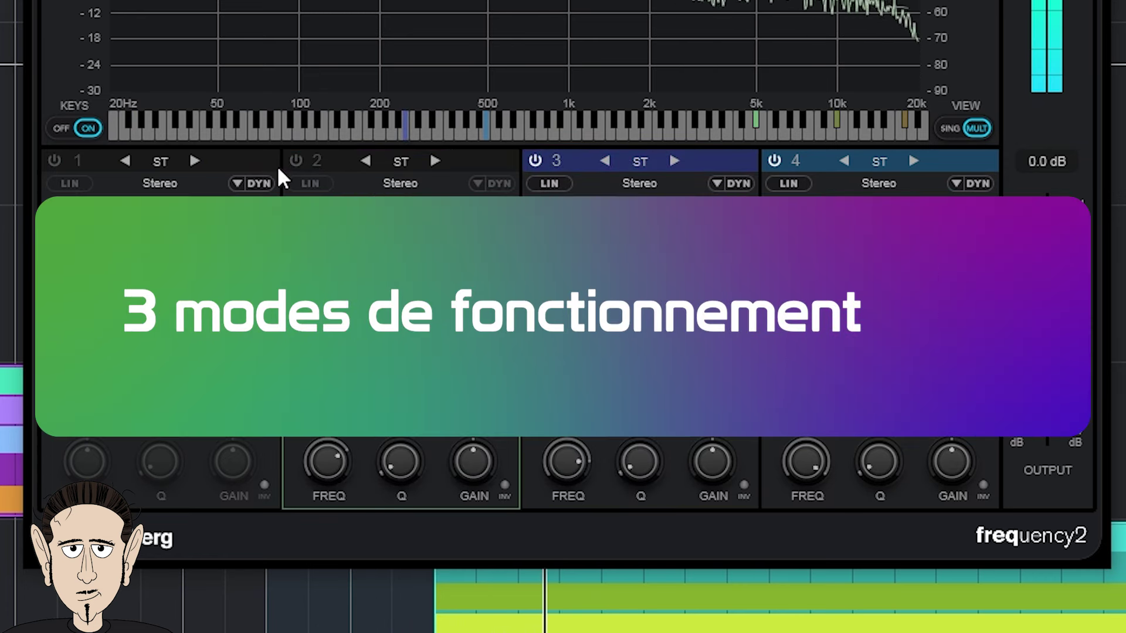
click(297, 161)
click(54, 160)
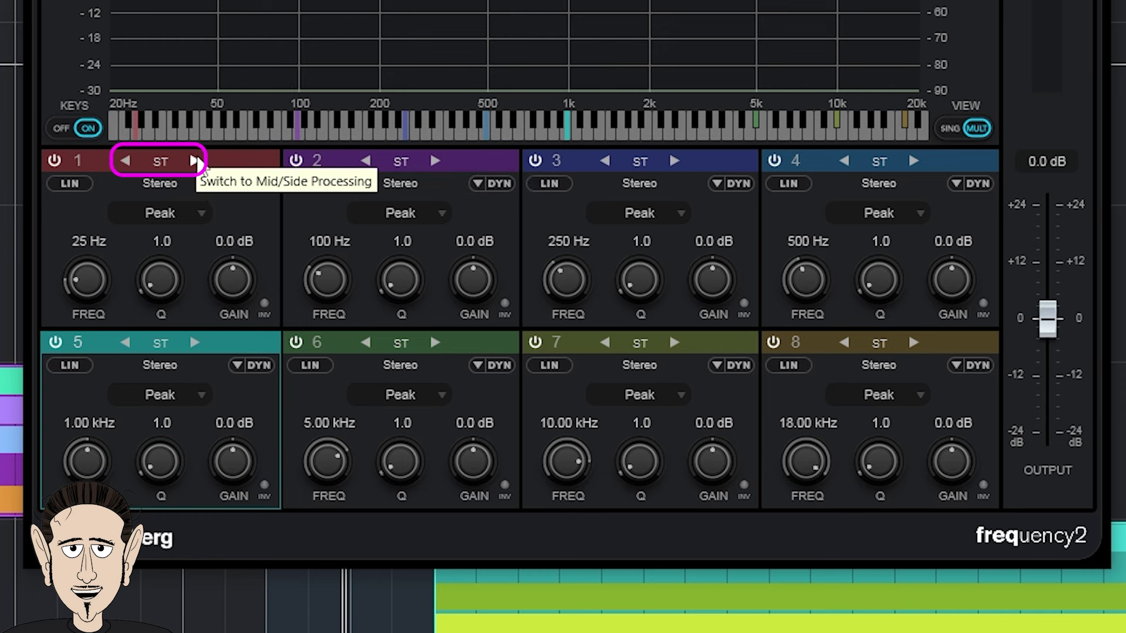
Step: Cycle band 1 through its mid/side and left/right processing modes, leaving it on L/R with the Left channel's A option off
click(194, 161)
click(126, 162)
click(126, 162)
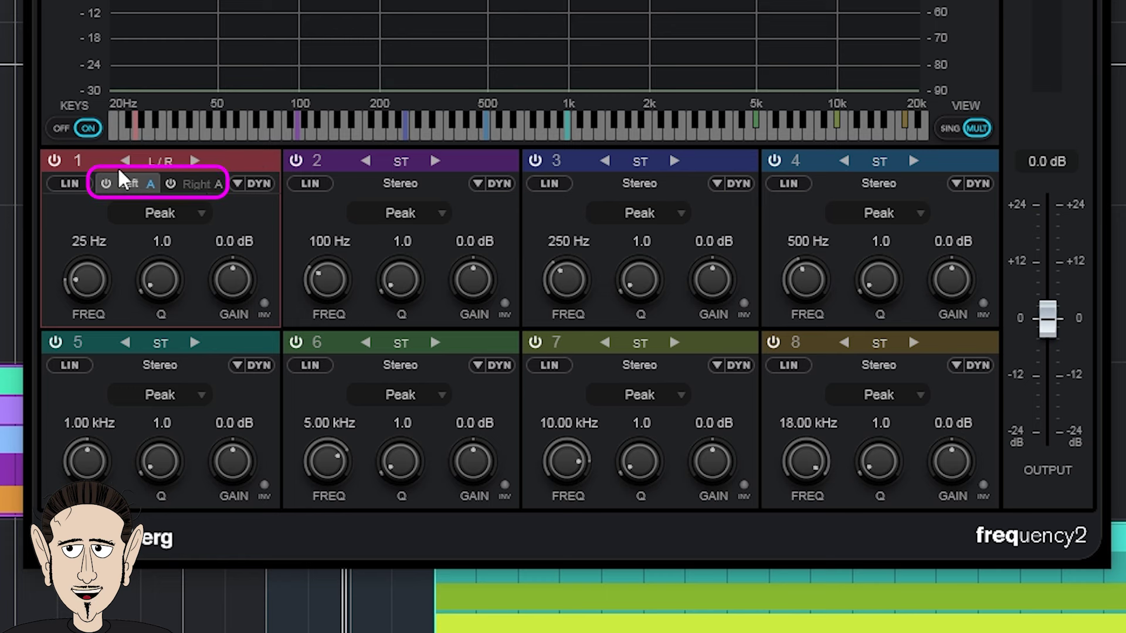
click(196, 166)
click(197, 166)
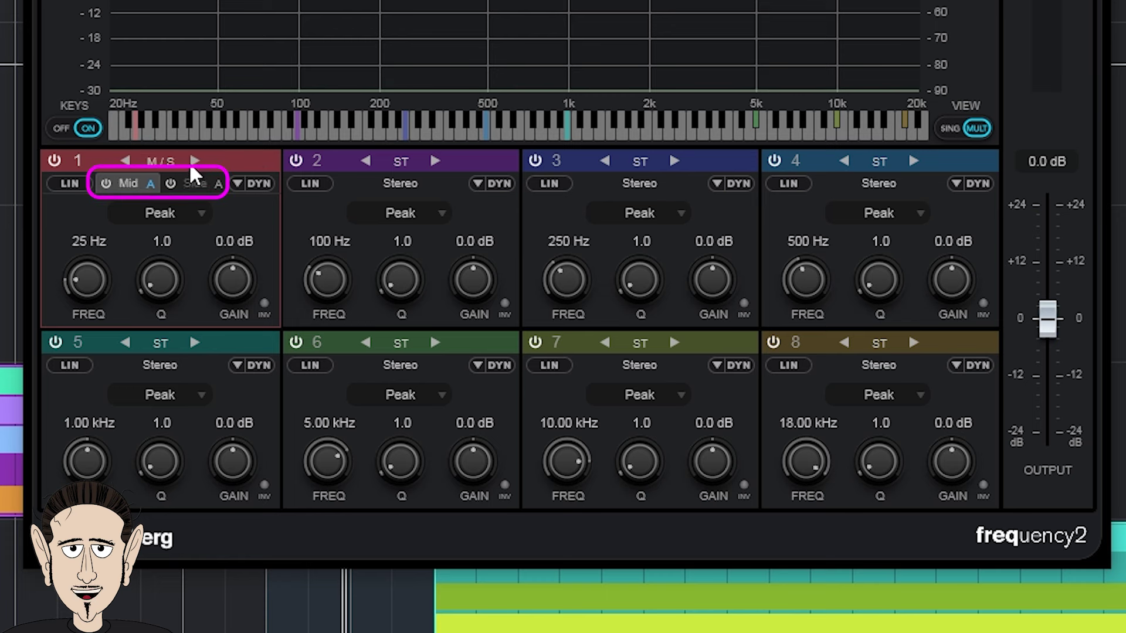
click(150, 183)
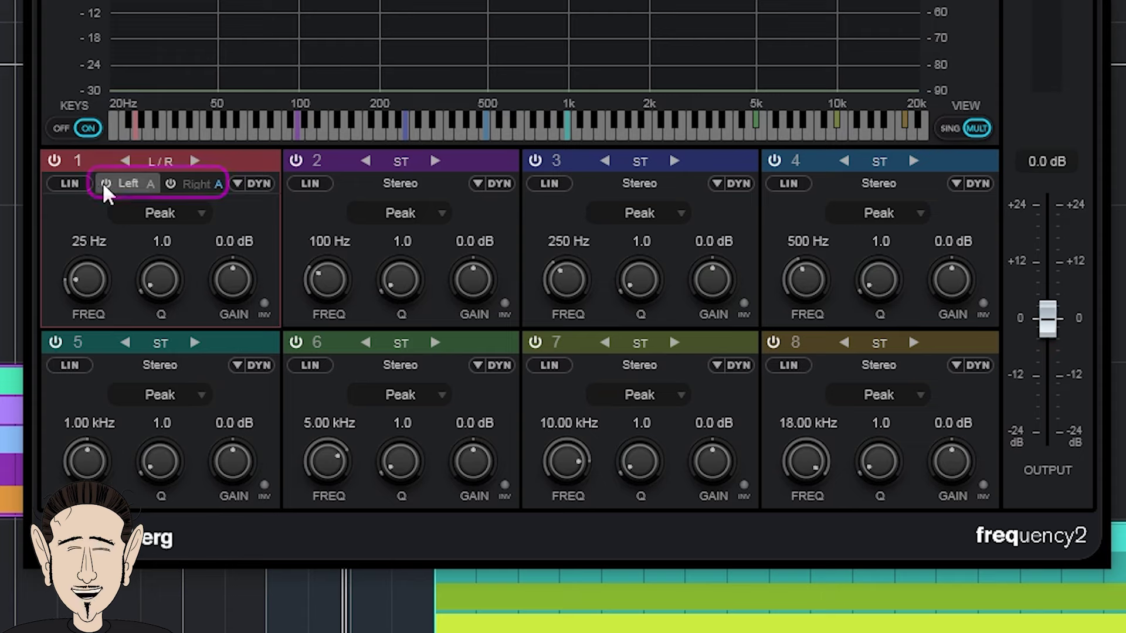
Step: Switch band 3 to L/R processing and set its Left channel to 828 Hz, Q 6.8 and 5.8 dB gain during playback
click(634, 166)
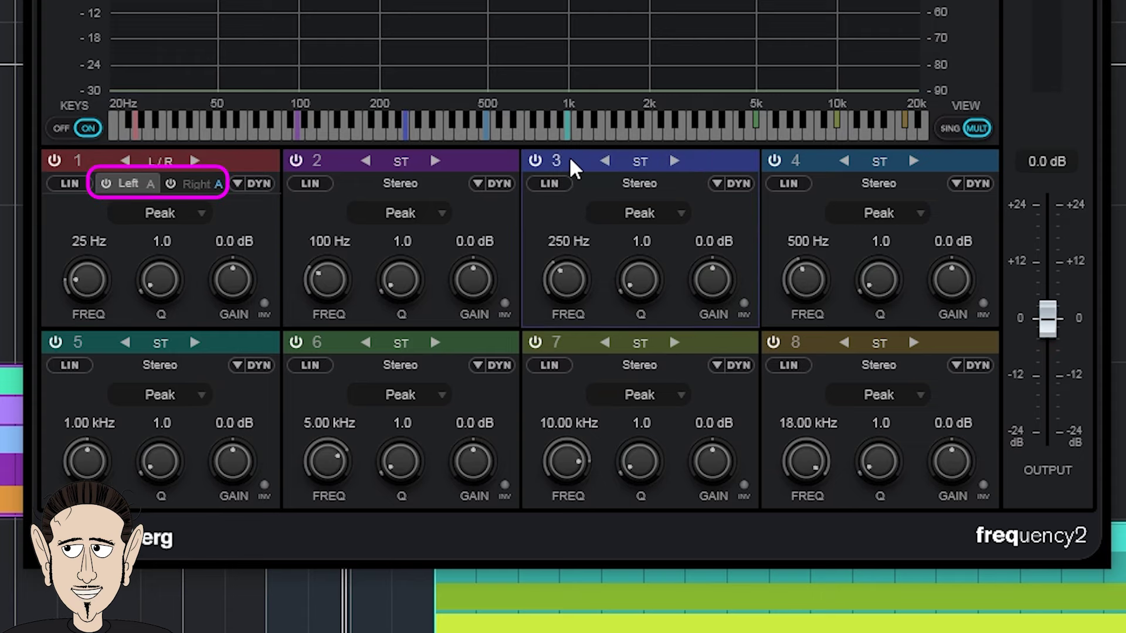
click(605, 162)
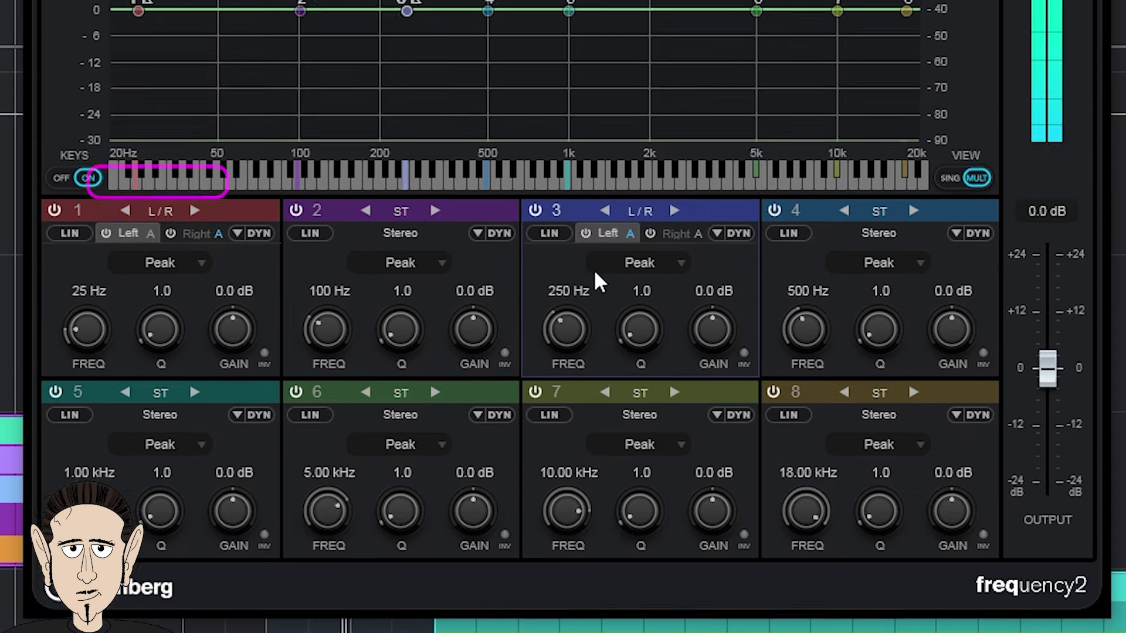
key(space)
drag(563, 274, 673, 288)
drag(667, 474, 663, 421)
drag(723, 478, 730, 456)
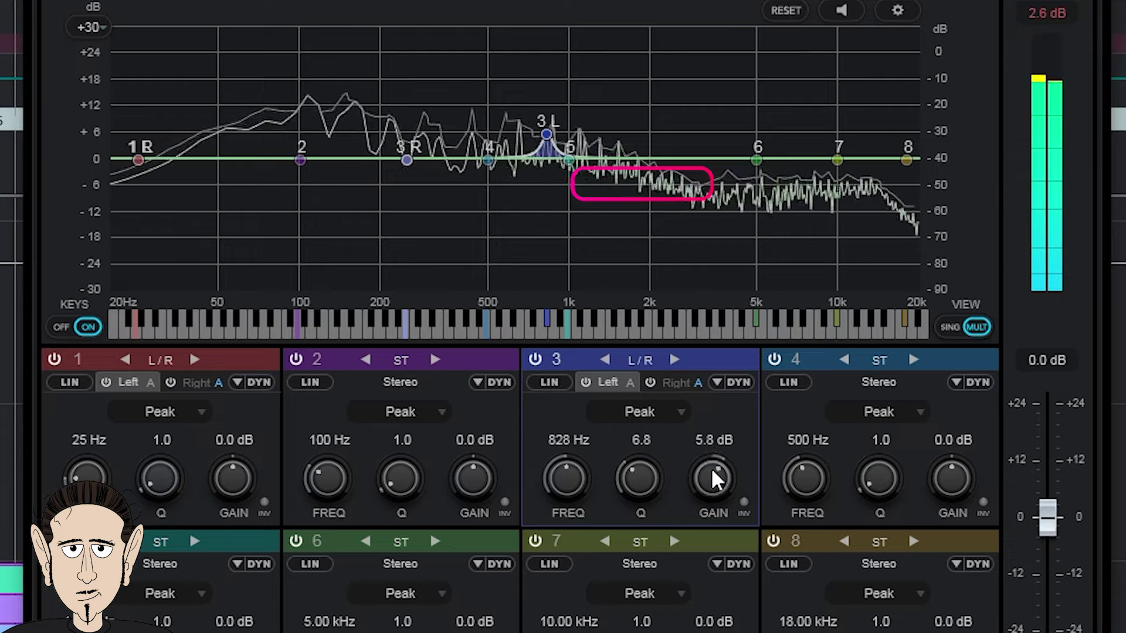
Step: Set band 3's Right channel to 855 Hz with -8.8 dB gain
click(674, 382)
drag(727, 495, 645, 510)
drag(579, 461, 565, 503)
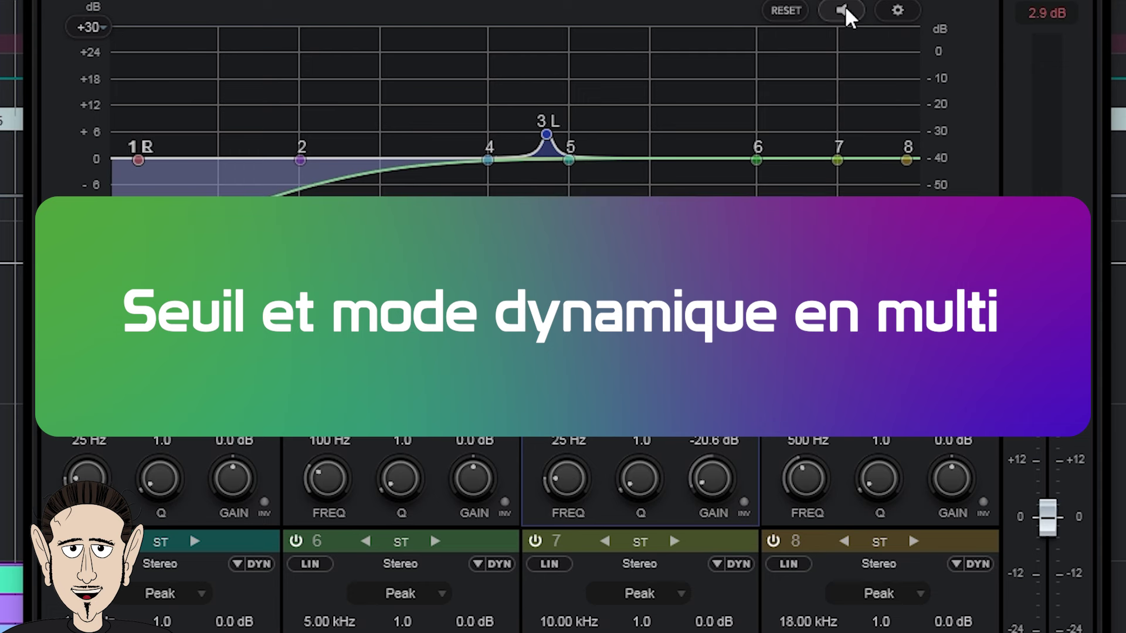
drag(138, 249, 549, 196)
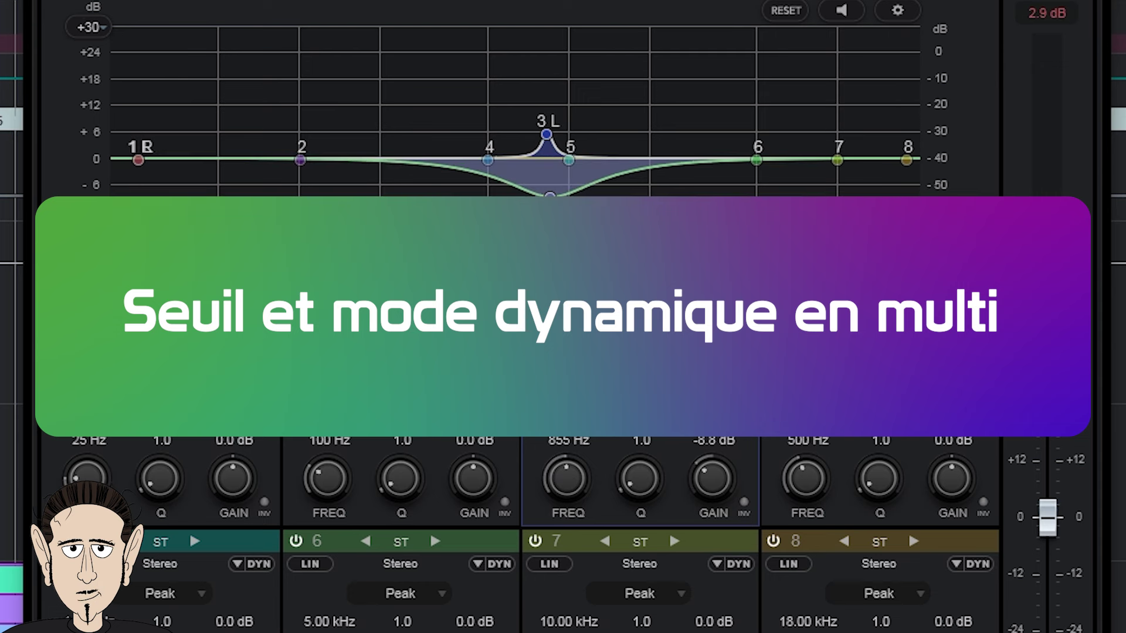
Step: Show and hide band 1's dynamics parameters, including the threshold, and toggle its dynamic filtering on and off
click(243, 384)
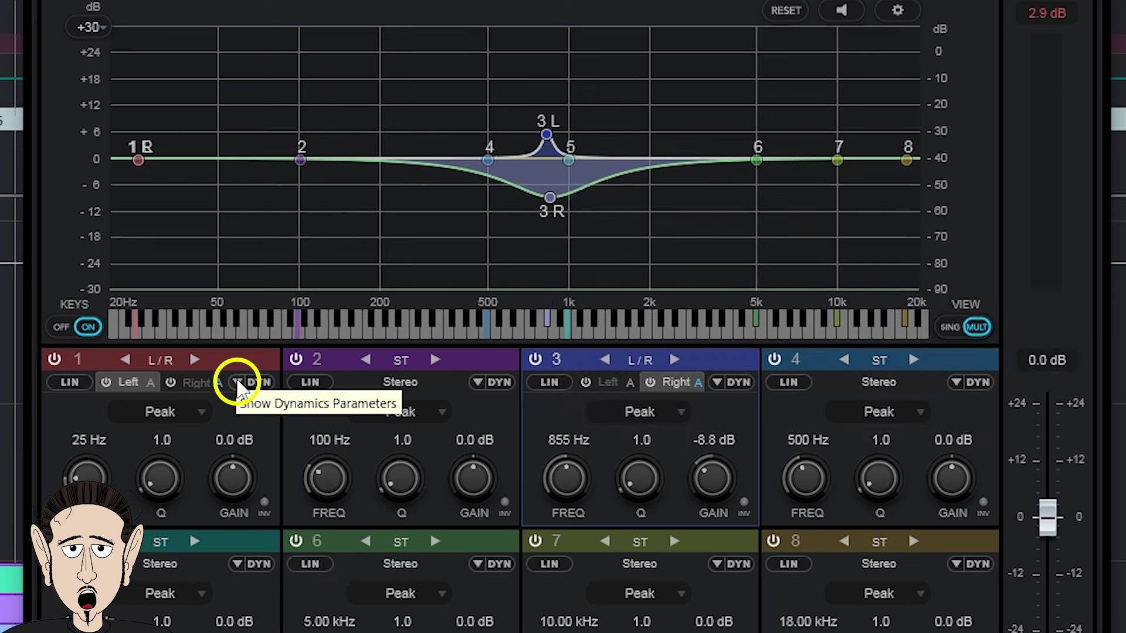
click(239, 384)
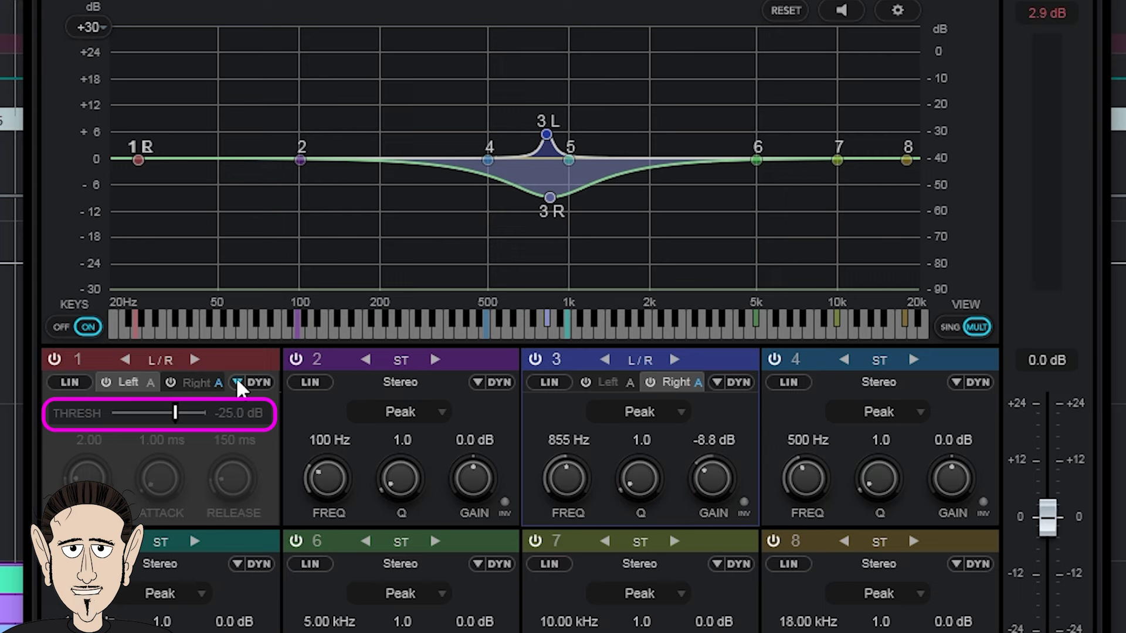
mouse_move(173, 418)
mouse_down()
mouse_move(141, 417)
mouse_move(170, 431)
mouse_up()
click(261, 385)
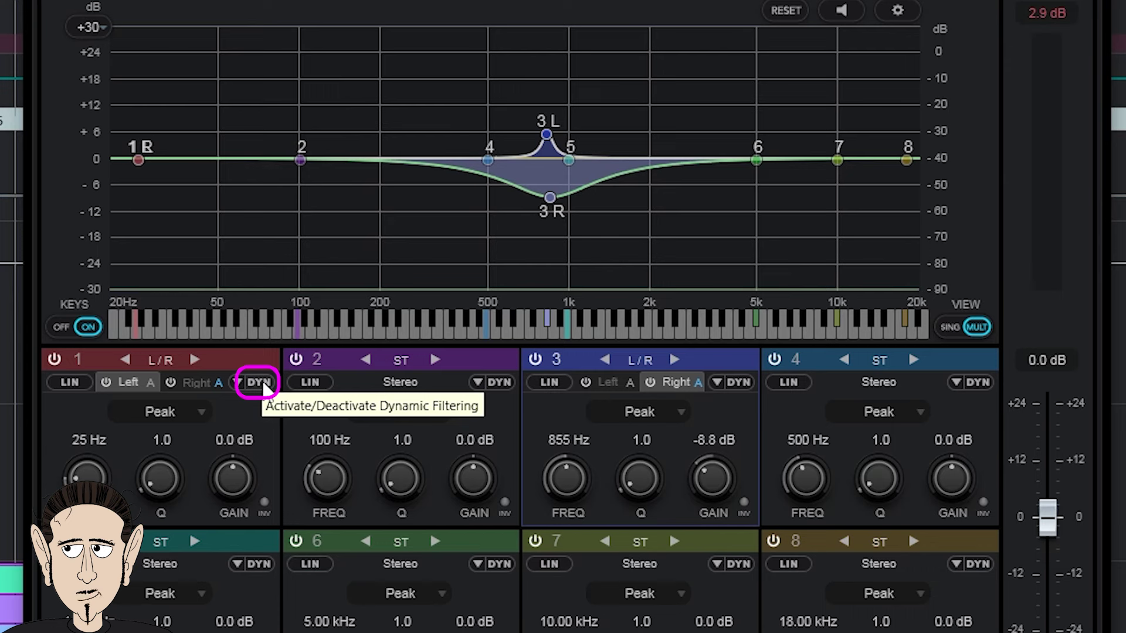
click(261, 384)
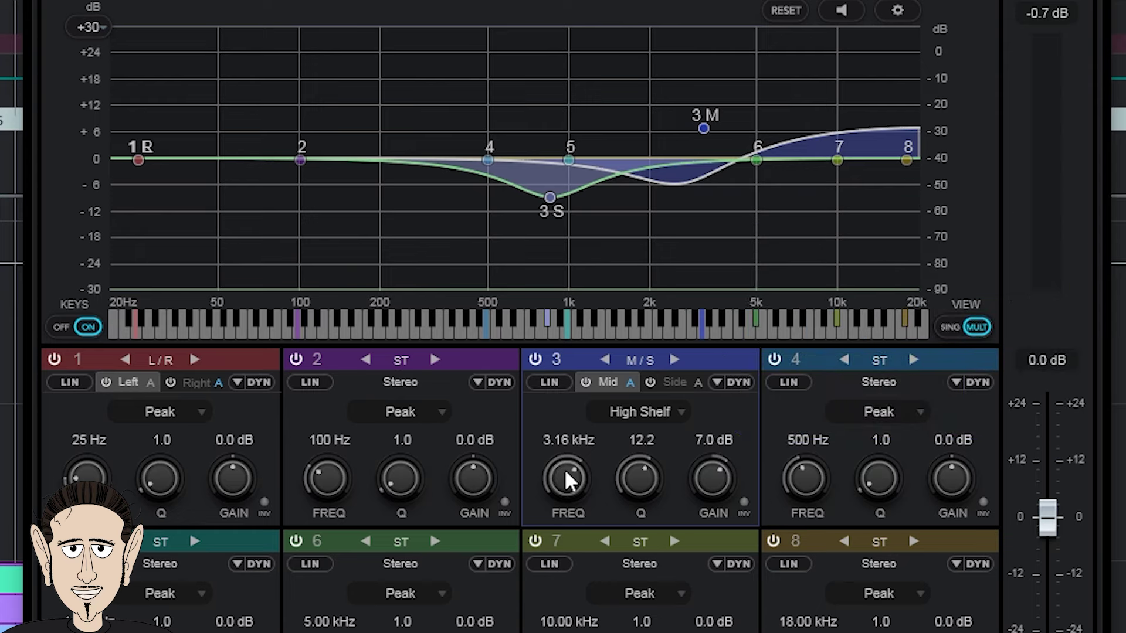
Step: Sweep the frequency of band 3's Mid high shelf down to 109 Hz, and set it to 872 Hz with 10.6 dB gain
drag(566, 479, 560, 545)
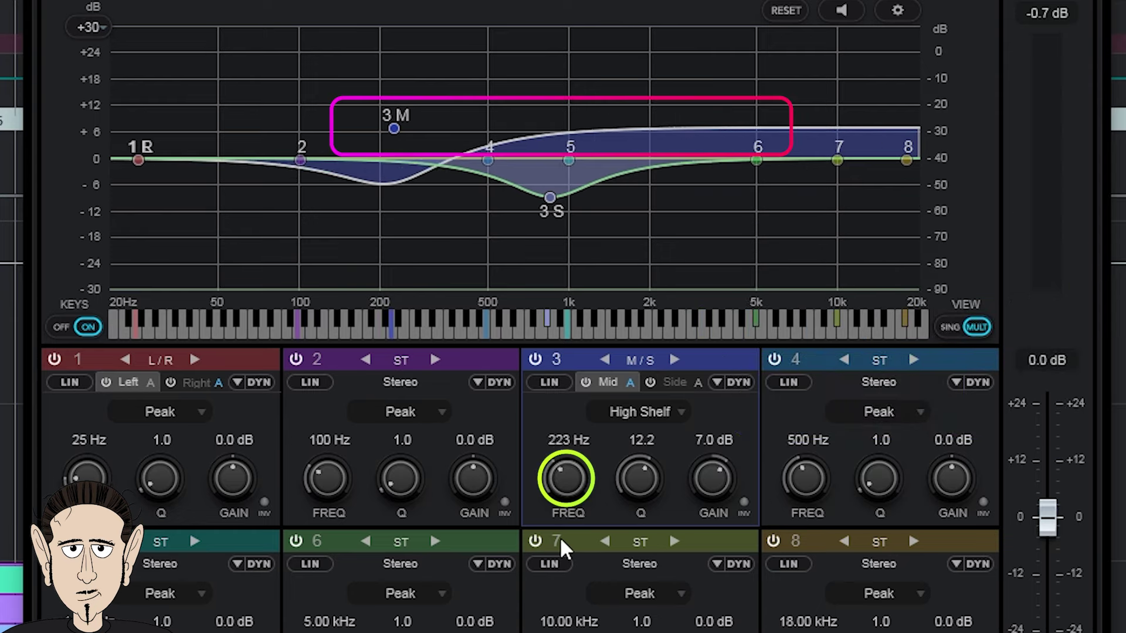
drag(565, 477, 568, 556)
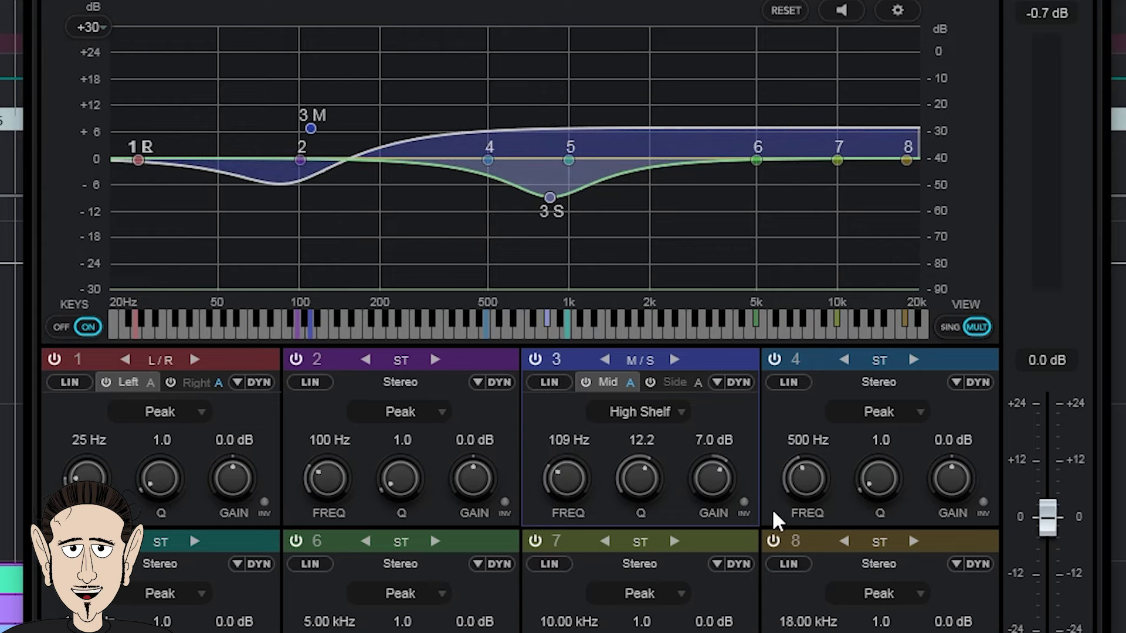
drag(311, 134, 552, 113)
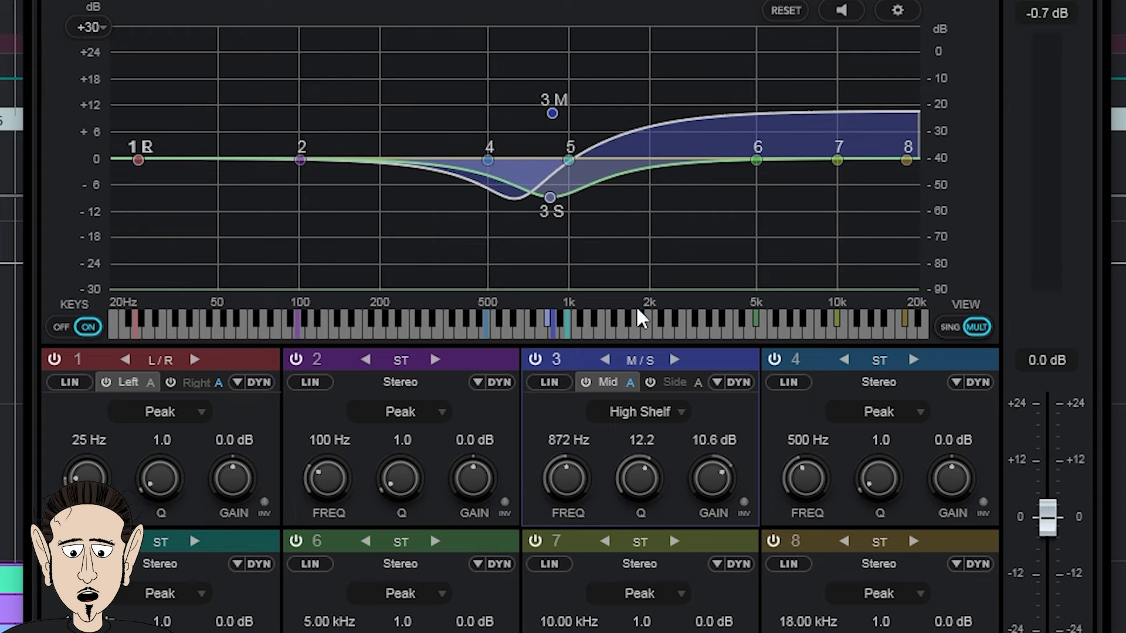
Step: Set band 3's Left point to 838 Hz and 10.4 dB, and its Right point to about 821 Hz and -16.7 dB
drag(553, 194, 516, 120)
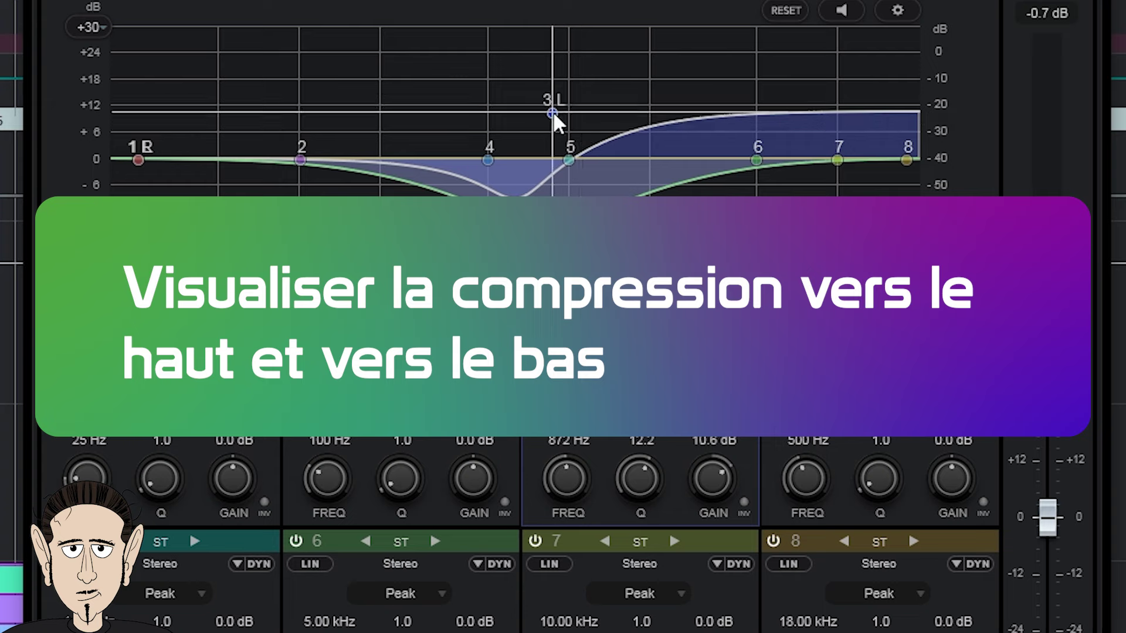
mouse_move(553, 111)
mouse_down()
mouse_move(546, 157)
mouse_move(548, 111)
mouse_up()
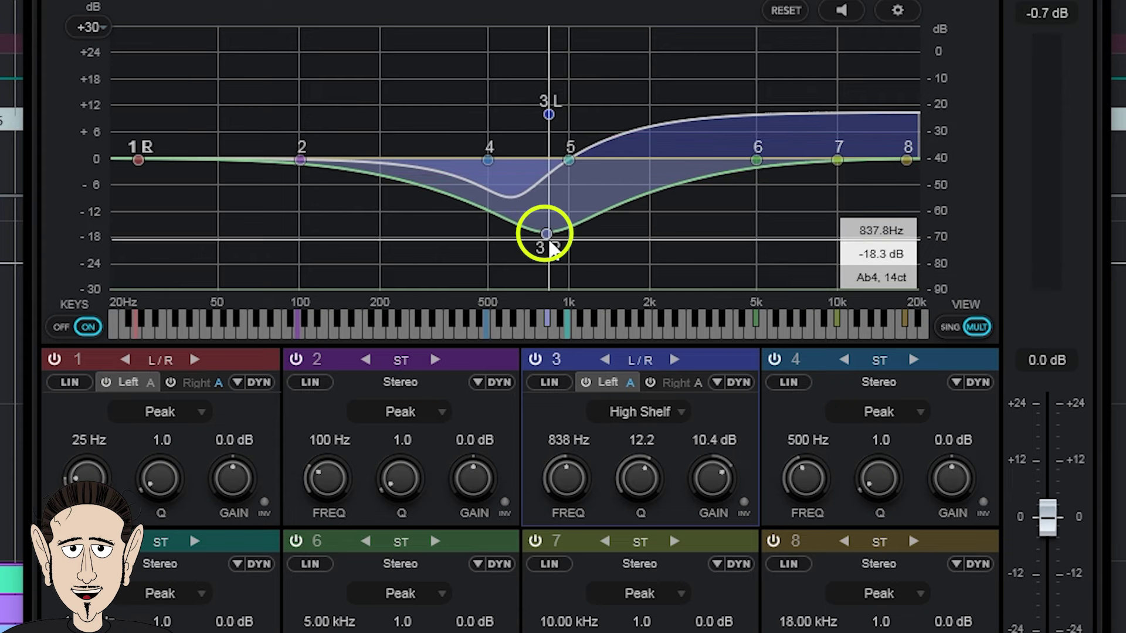
drag(550, 241, 549, 238)
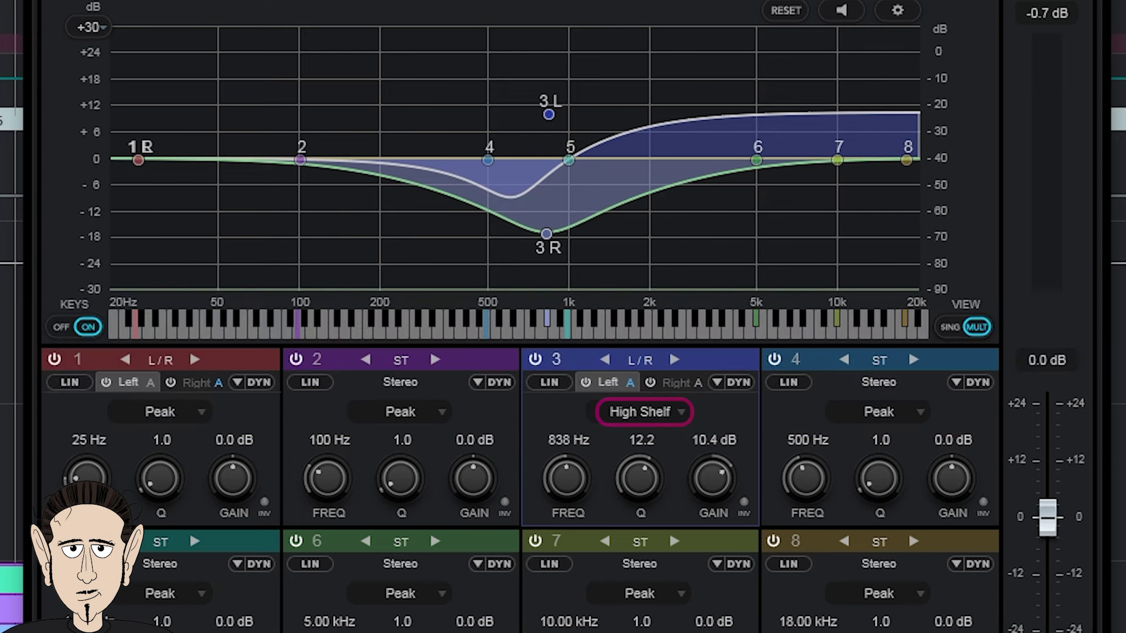
Step: Change the filter type of band 3's Left channel to Peak and lower its Q to 2.0
click(680, 413)
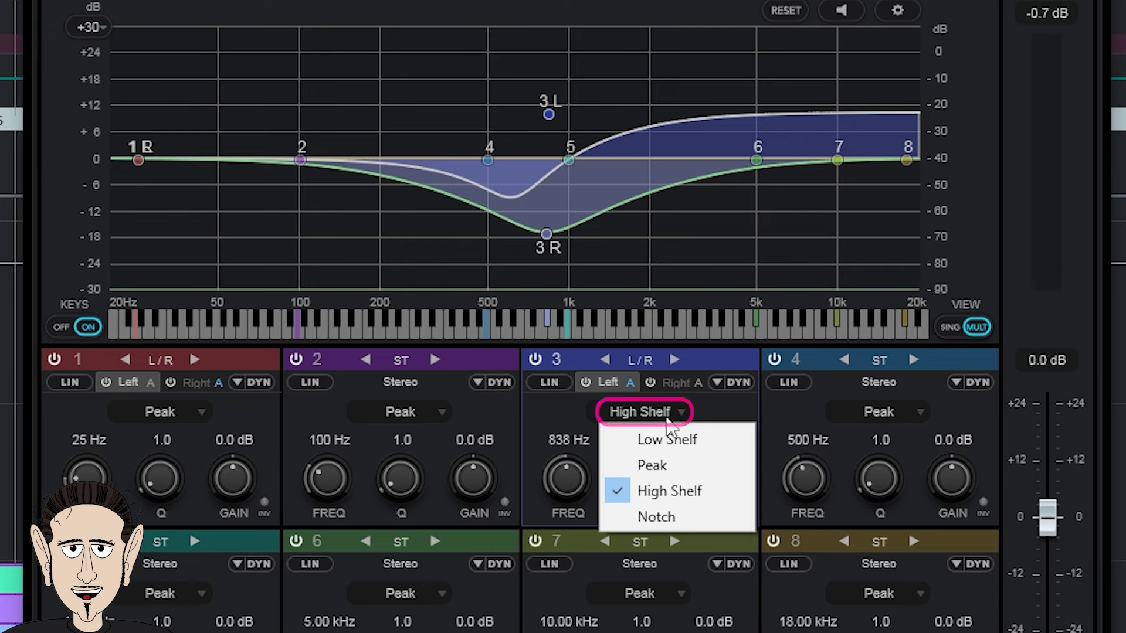
key(Escape)
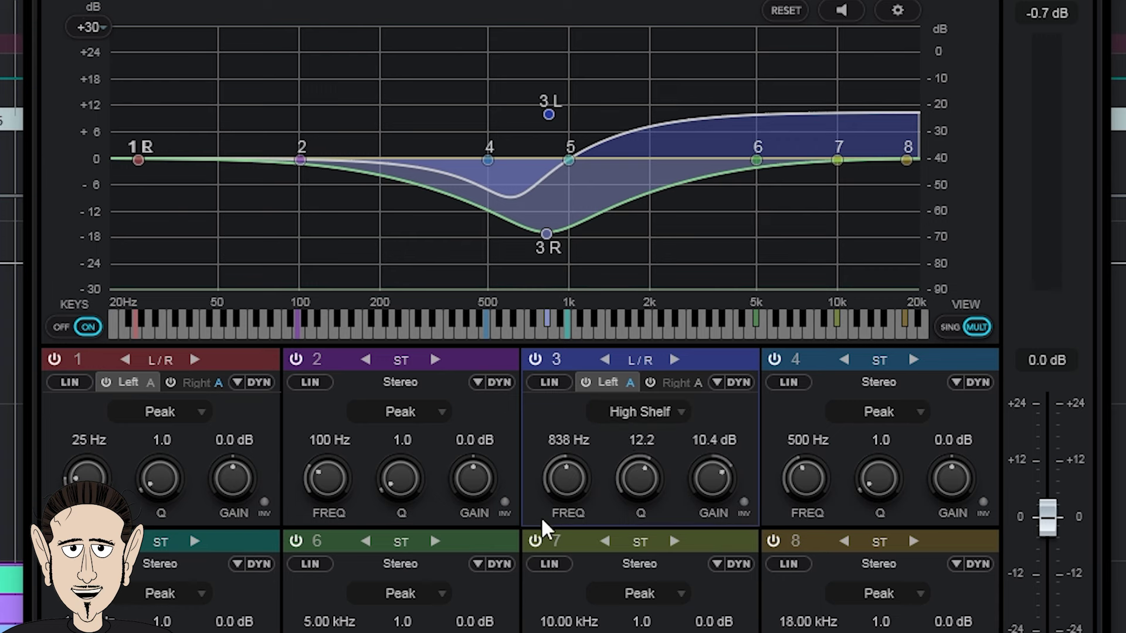
click(669, 411)
click(654, 467)
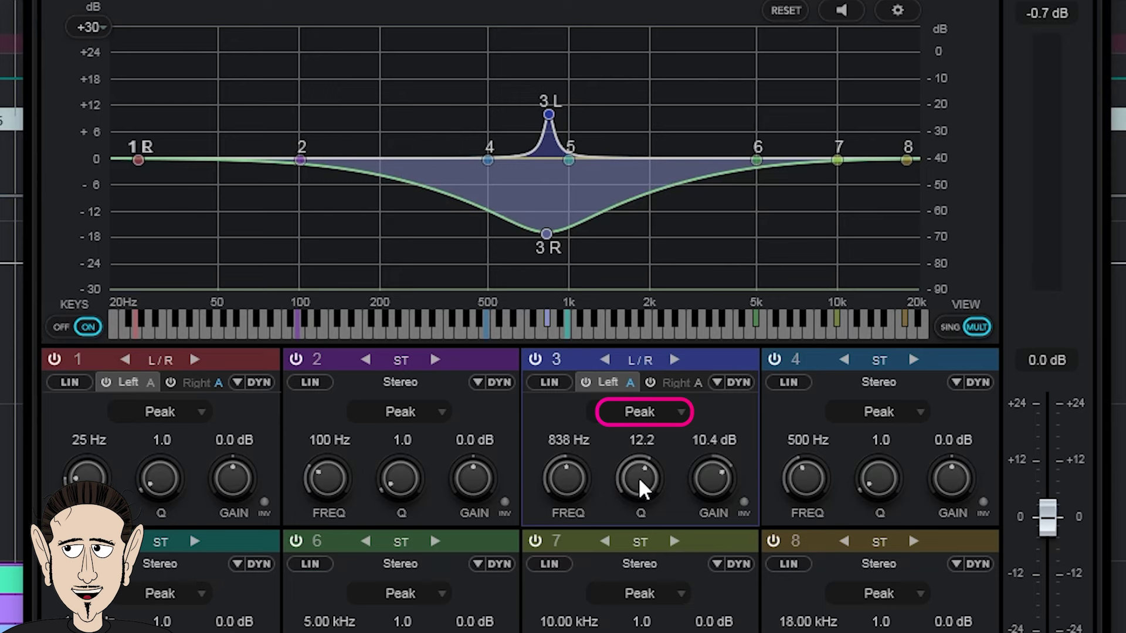
mouse_move(638, 477)
mouse_down()
mouse_move(638, 453)
mouse_move(627, 593)
mouse_move(625, 487)
mouse_move(640, 561)
mouse_up()
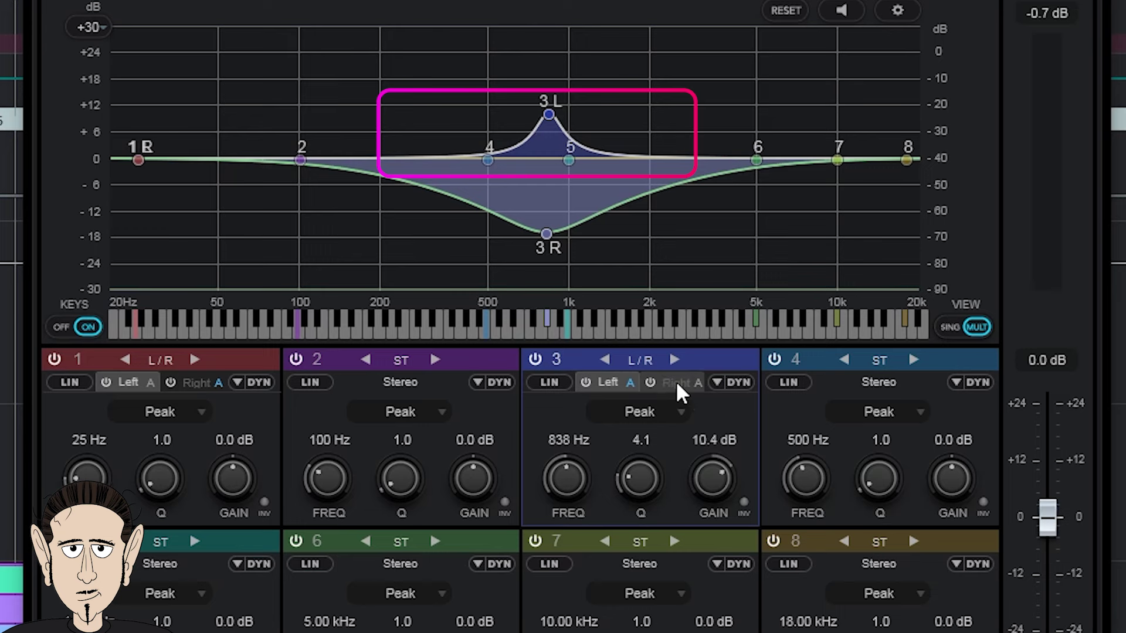
drag(637, 479, 643, 509)
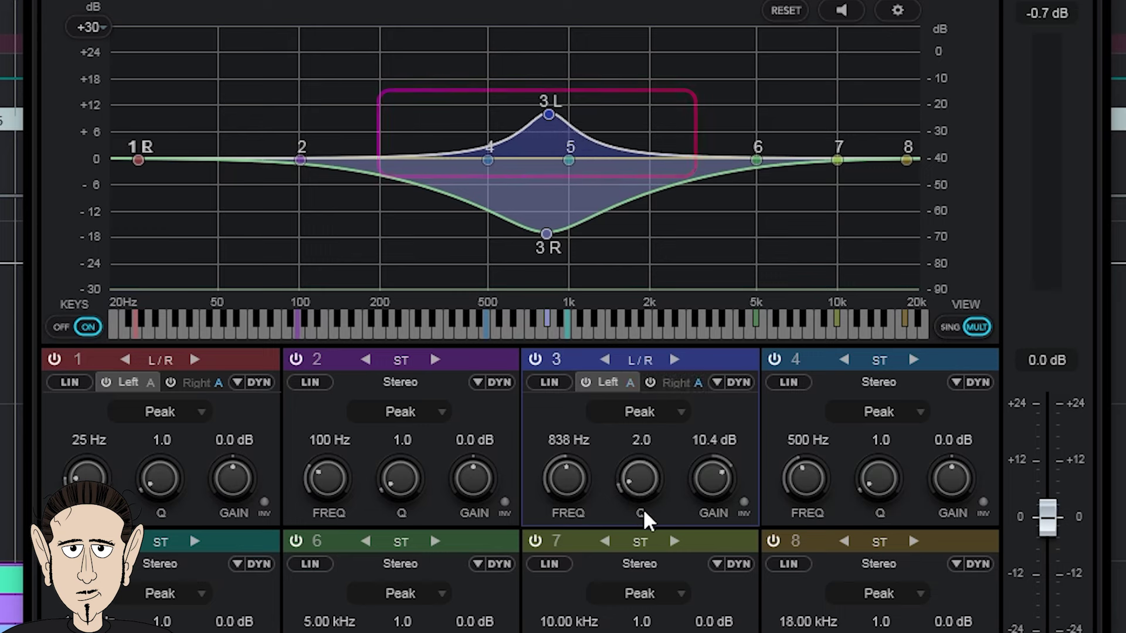
Step: Change band 3's Right channel to High Shelf and set its gain to -20.3 dB, and to -16.5 dB during playback
click(674, 382)
click(639, 412)
click(688, 491)
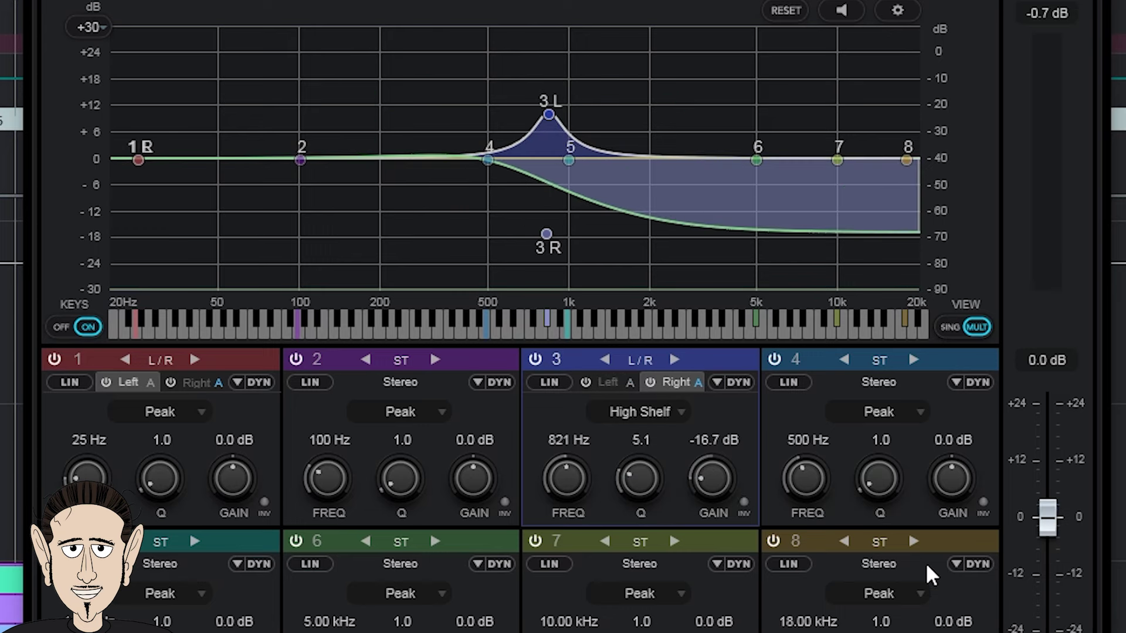
drag(712, 498, 669, 531)
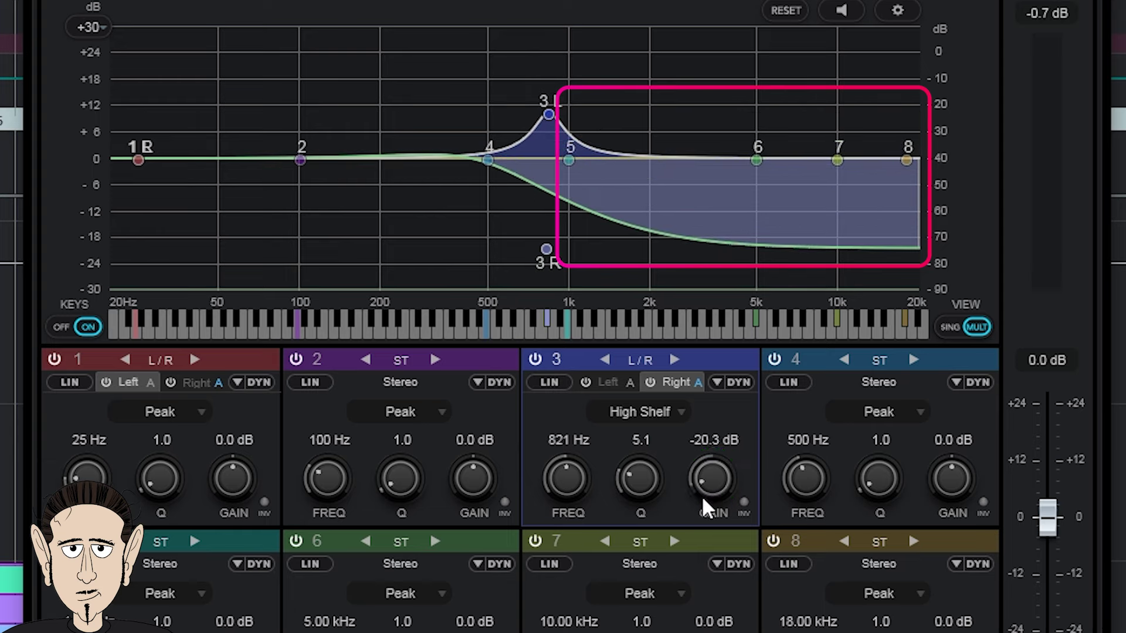
key(space)
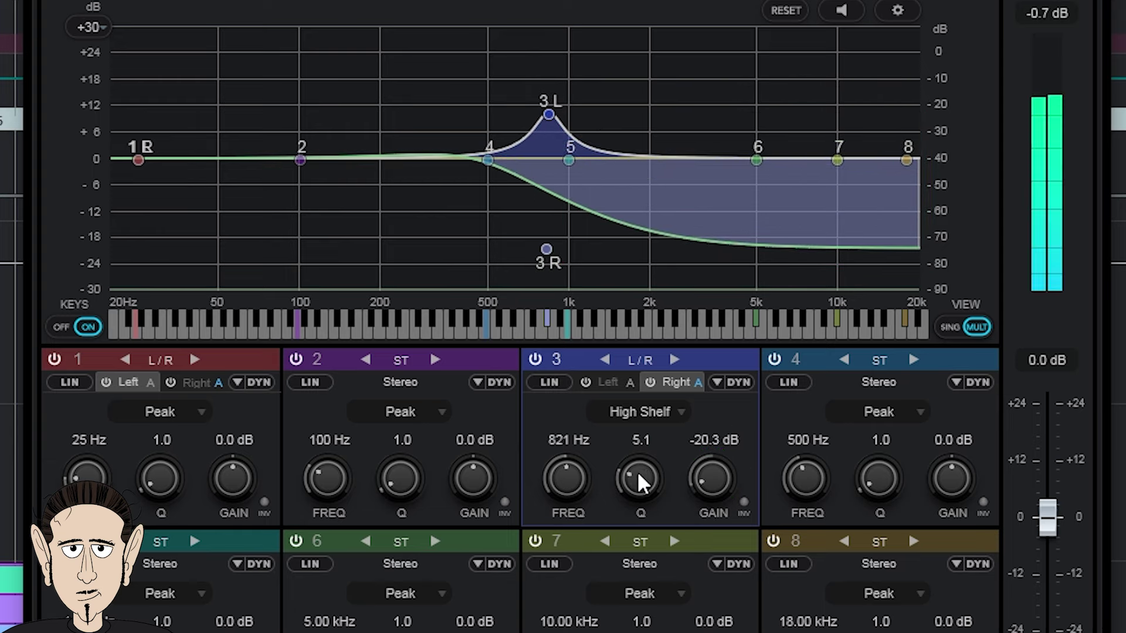
mouse_move(708, 477)
mouse_down()
mouse_move(736, 454)
mouse_move(714, 477)
mouse_up()
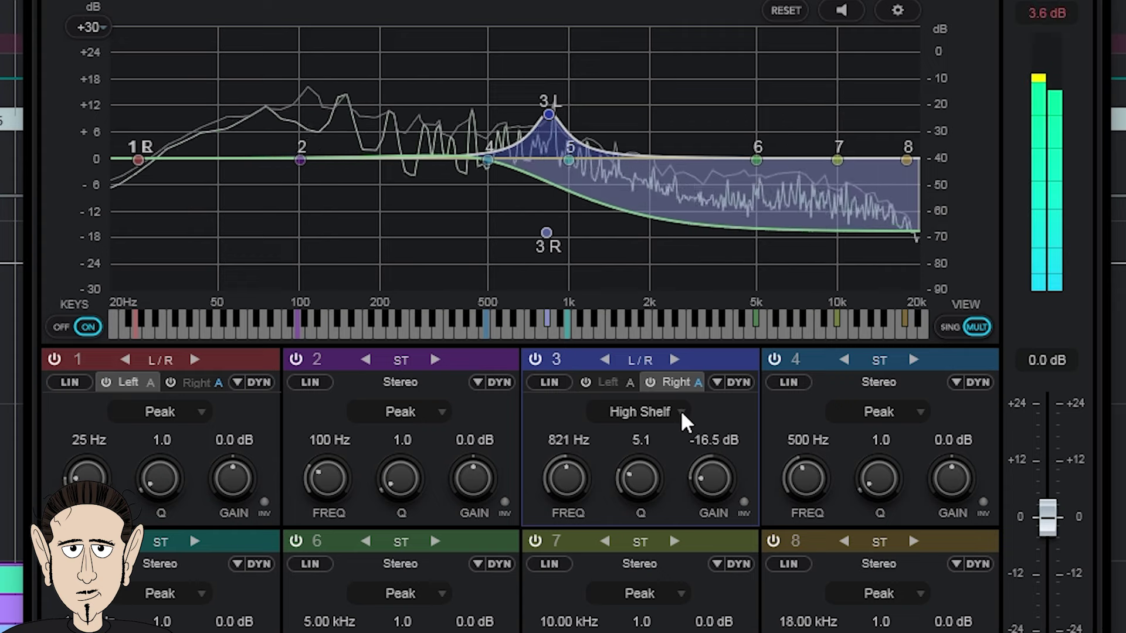
Step: Change band 3's Right channel to Low Shelf with a Q of 4.3 and 9.4 dB gain
drag(621, 494, 680, 414)
click(680, 414)
click(664, 441)
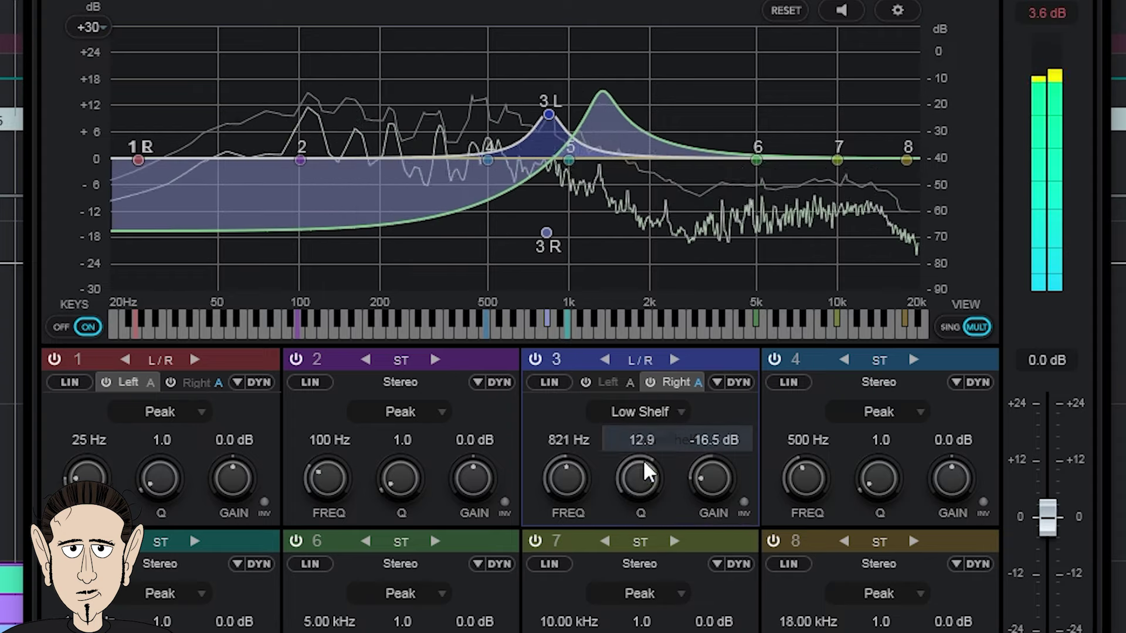
drag(630, 474, 761, 405)
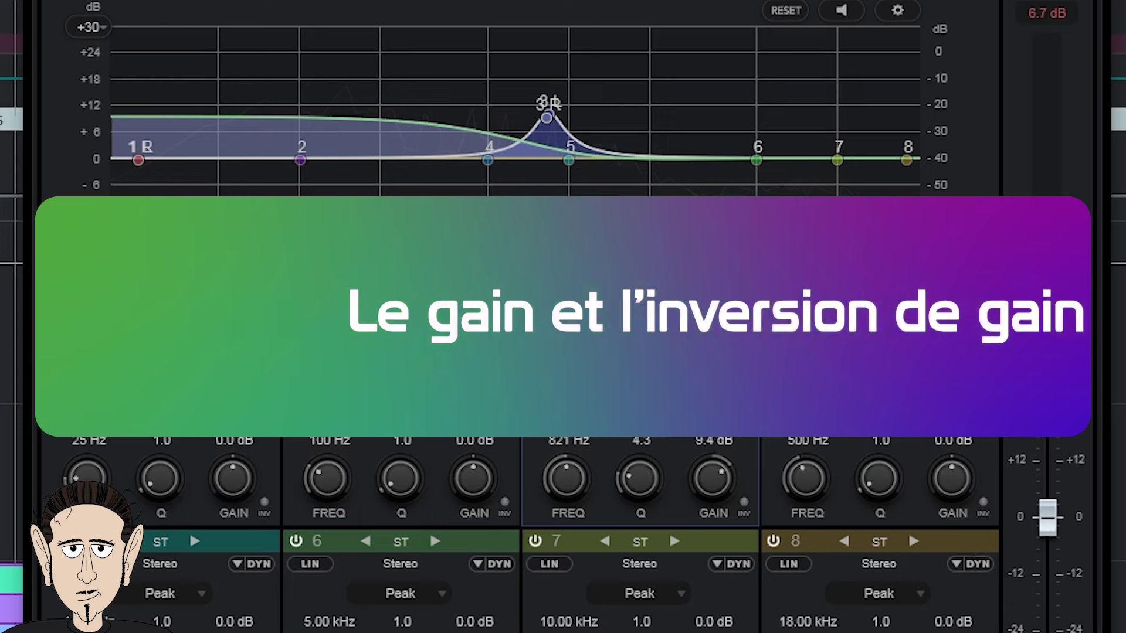
Step: Invert the gain of band 3's Right channel back and forth during playback, ending on the positive gain
click(712, 476)
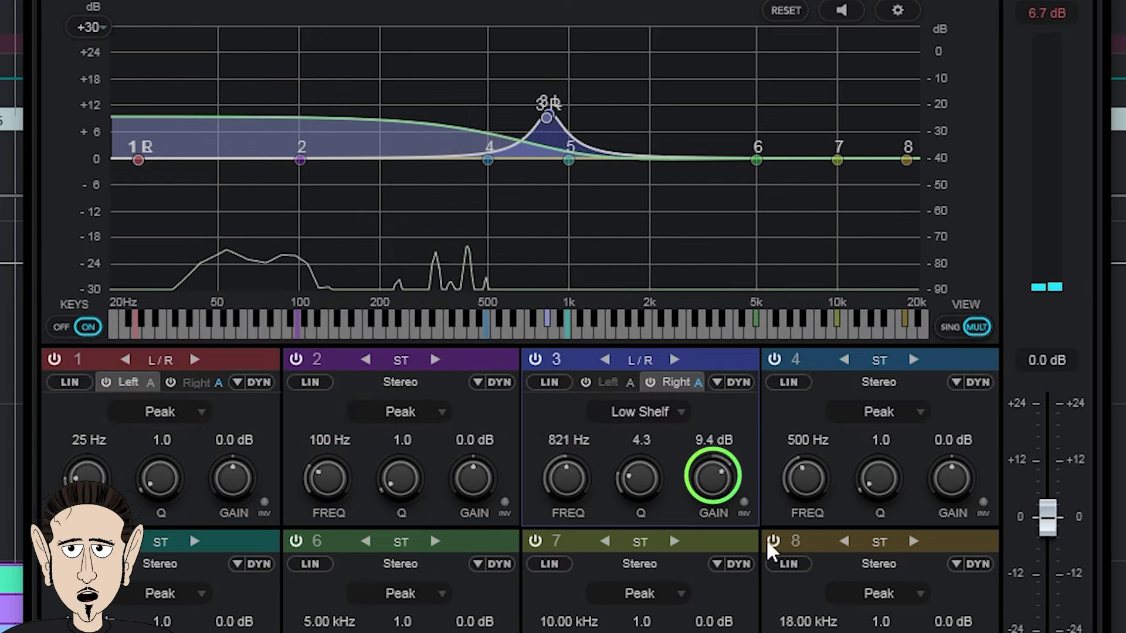
click(744, 503)
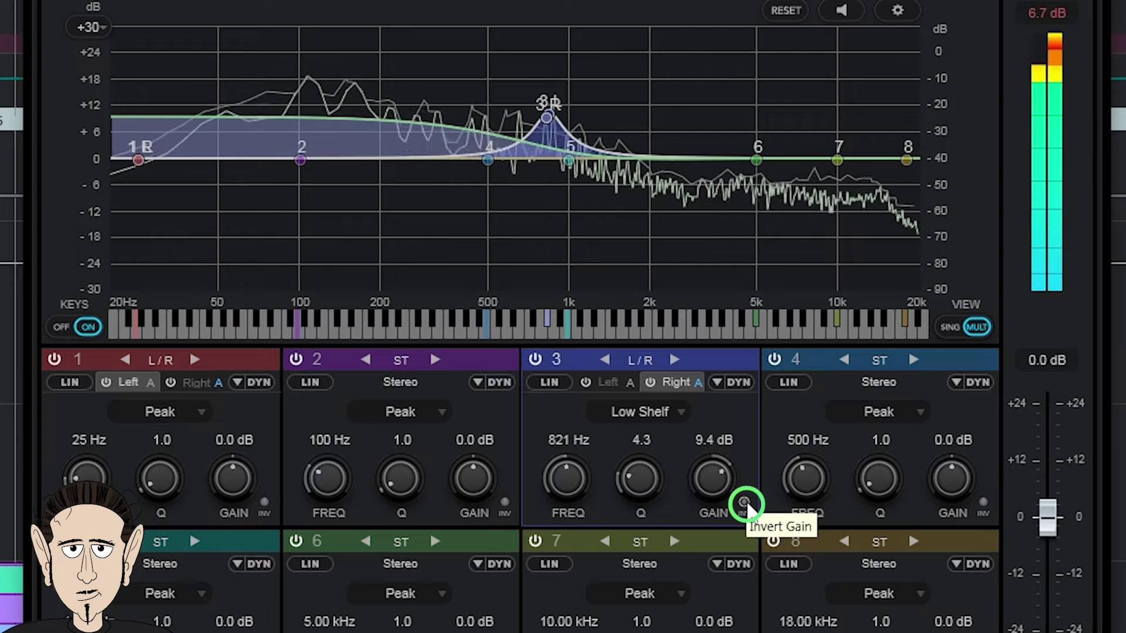
click(744, 502)
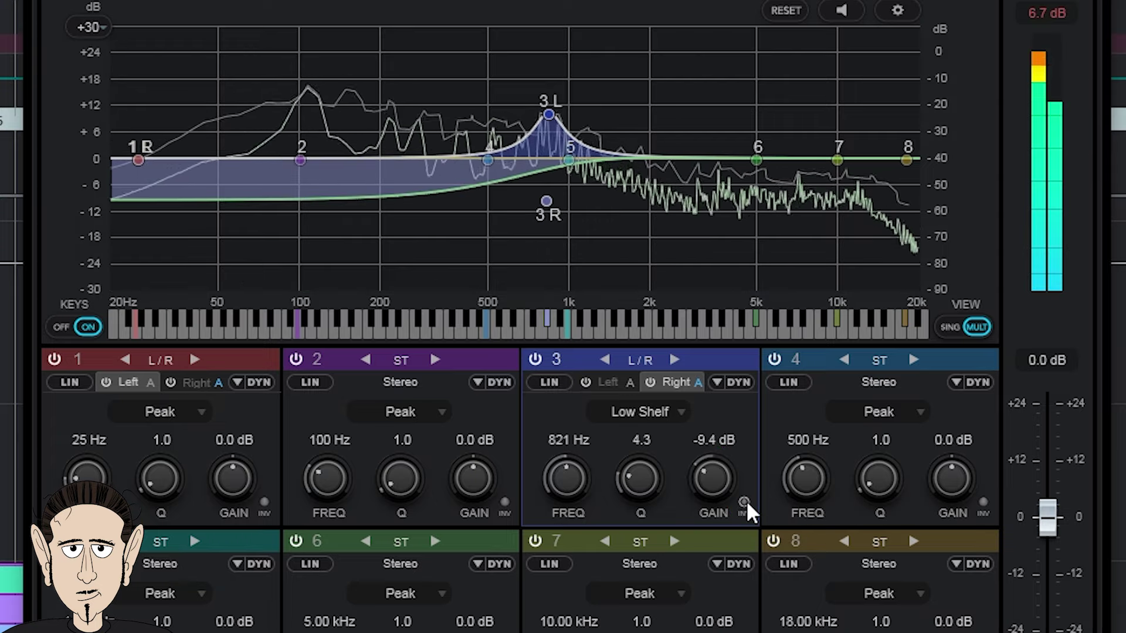
click(744, 502)
click(744, 502)
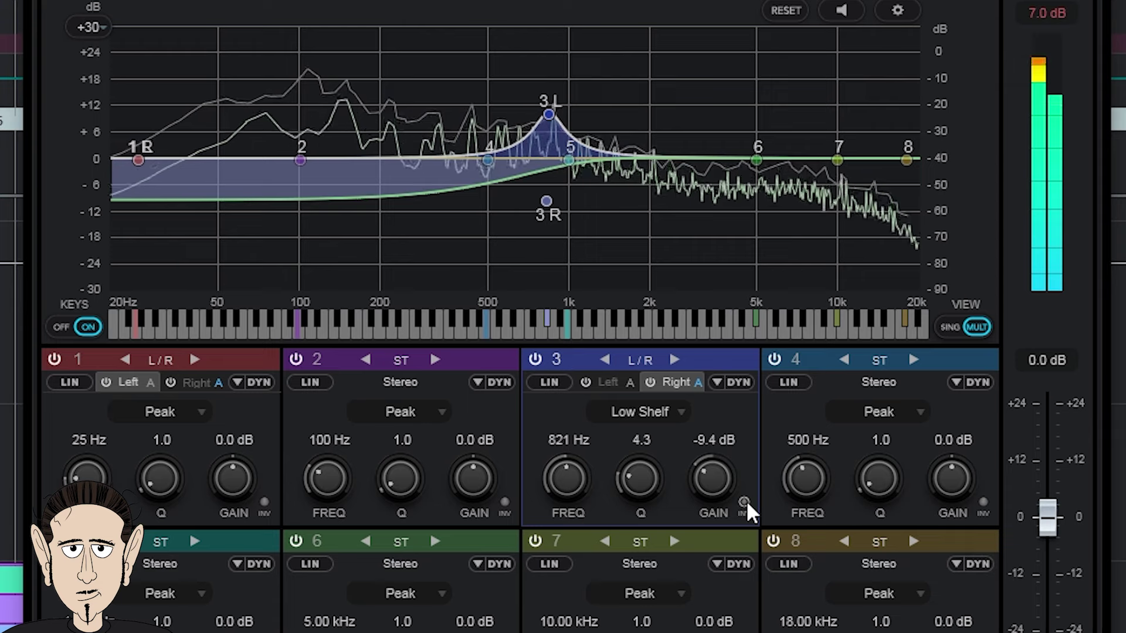
click(744, 502)
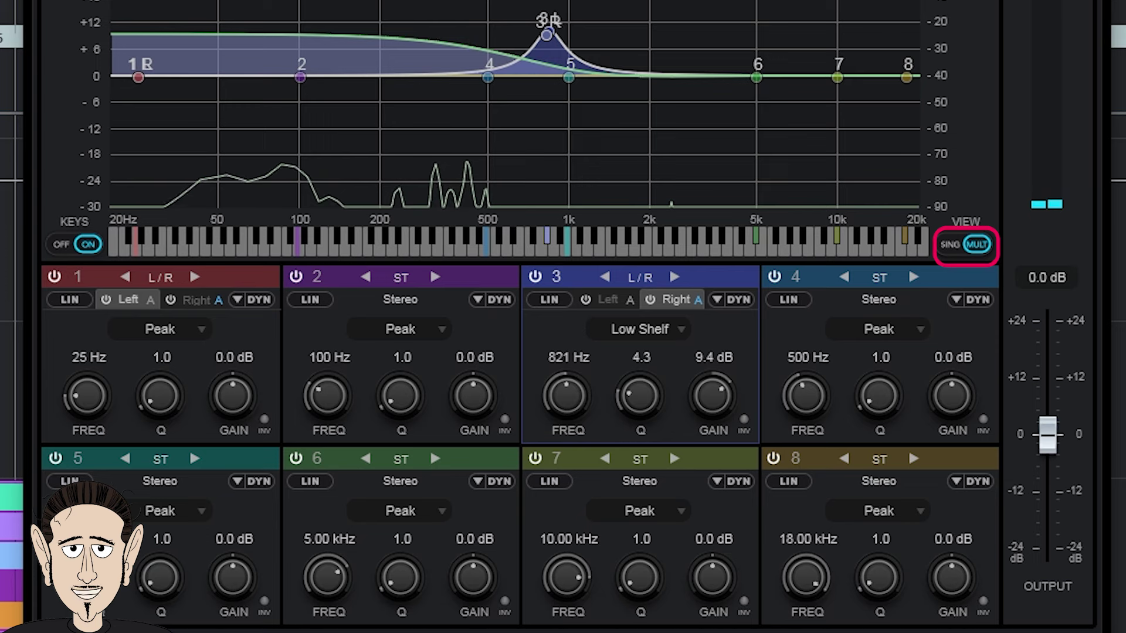
Step: Switch the equalizer from the multiband view to the single-band view
click(949, 244)
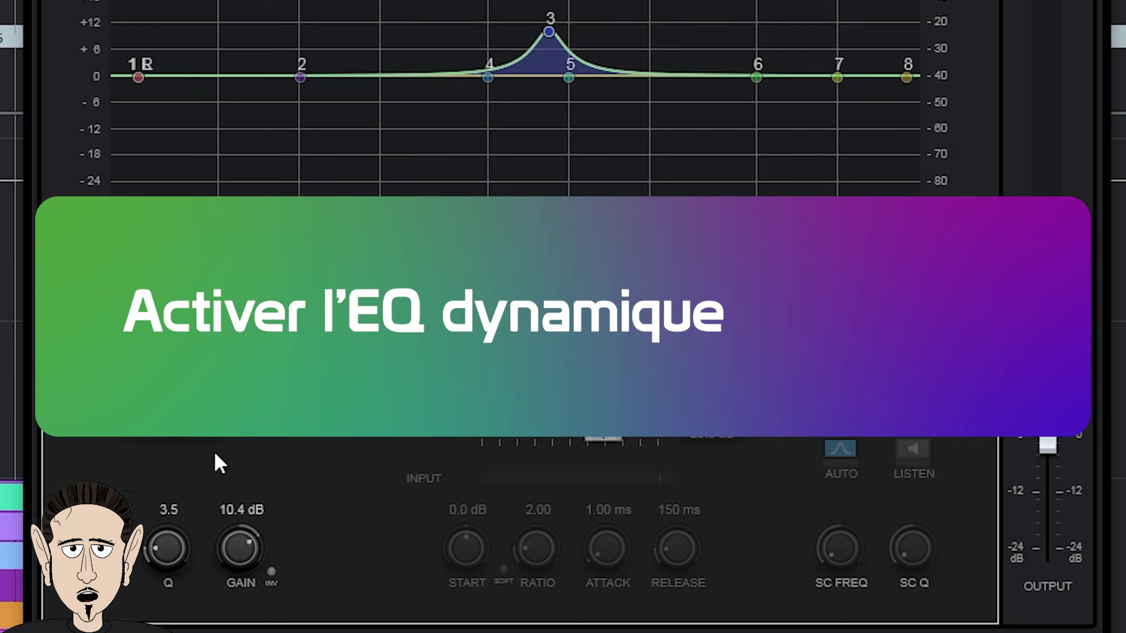
Step: Enable dynamic filtering for band 3 and set its threshold to -64.5 dB, and finally to -48.5 dB
click(189, 432)
click(362, 490)
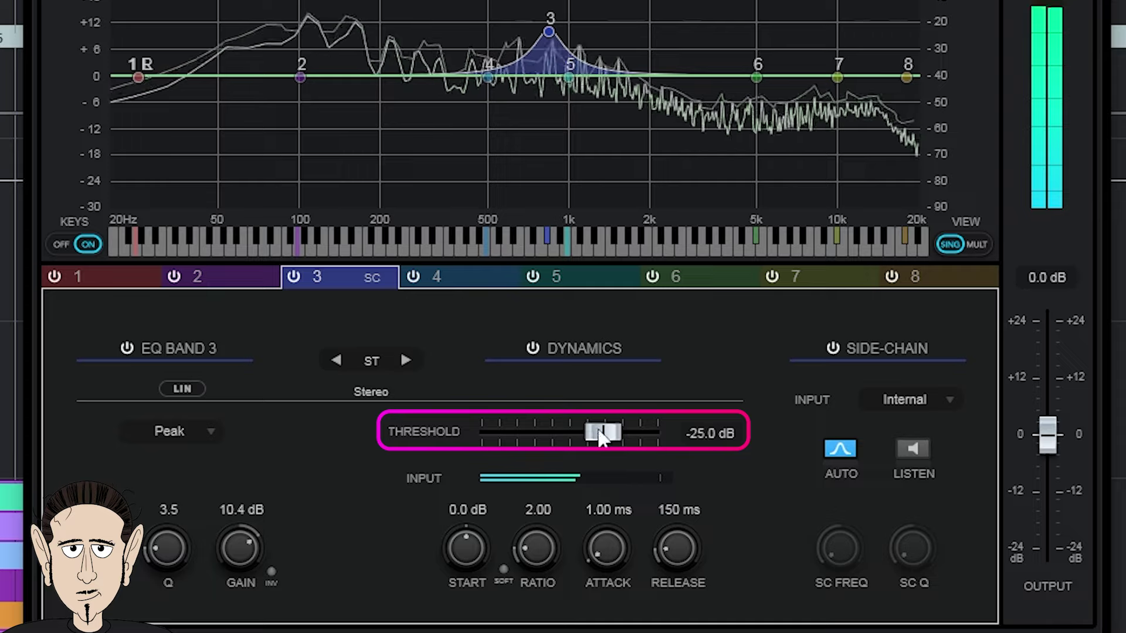
drag(594, 441, 512, 435)
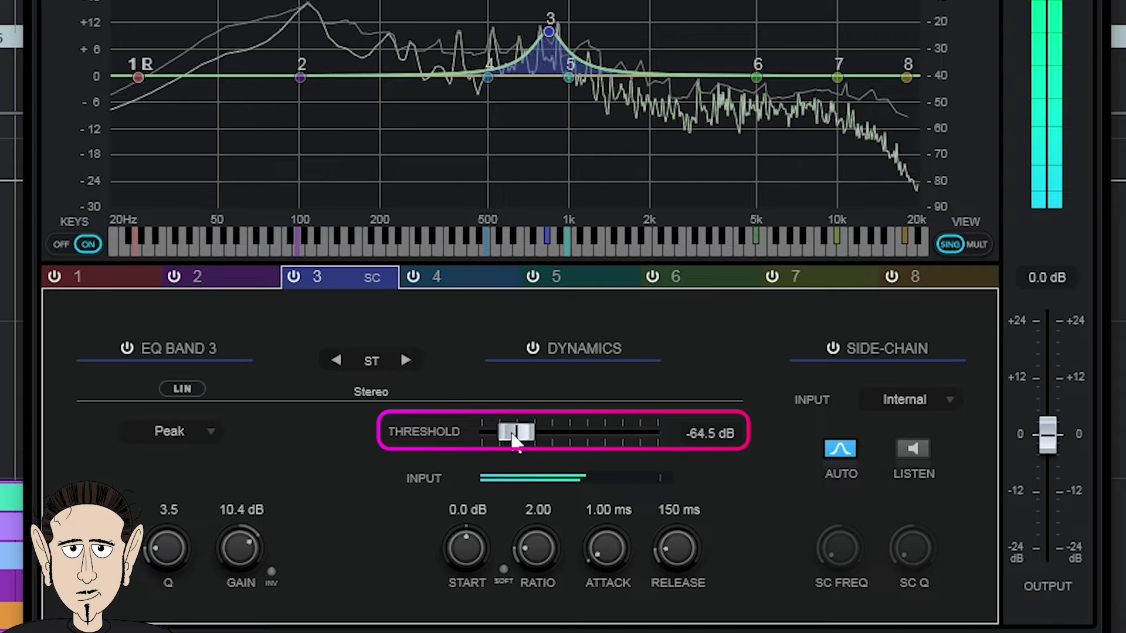
drag(513, 435, 545, 431)
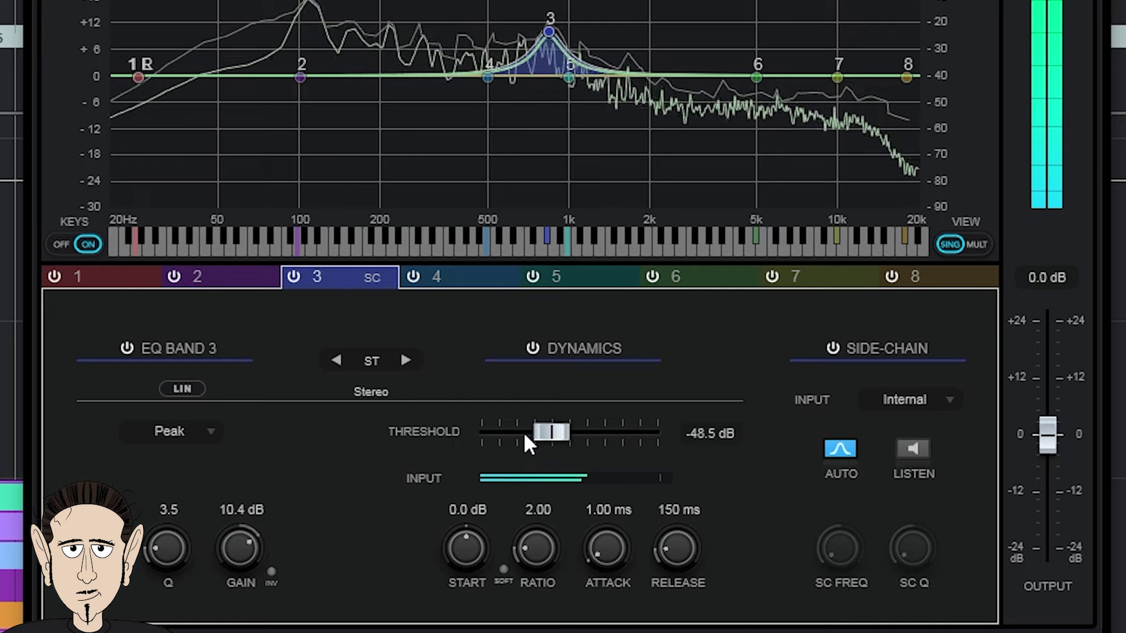
Step: Adjust band 3's dynamics during playback, trying start 24.0 dB and ratio 8.00 and ending on start 2.4 dB and ratio 1.00
click(463, 548)
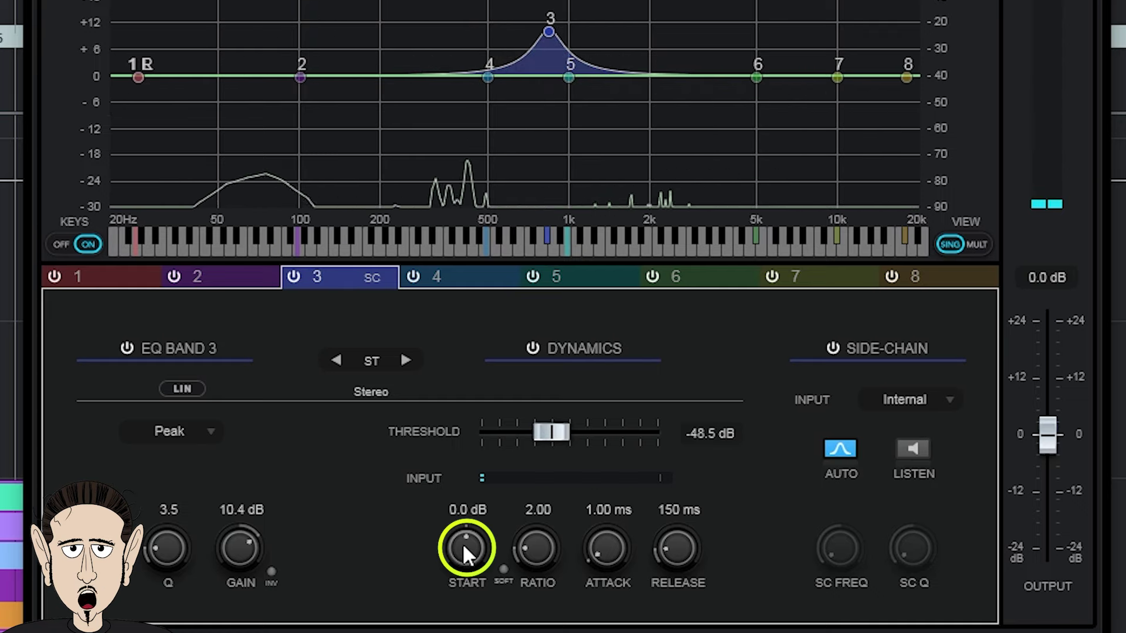
drag(466, 554, 531, 449)
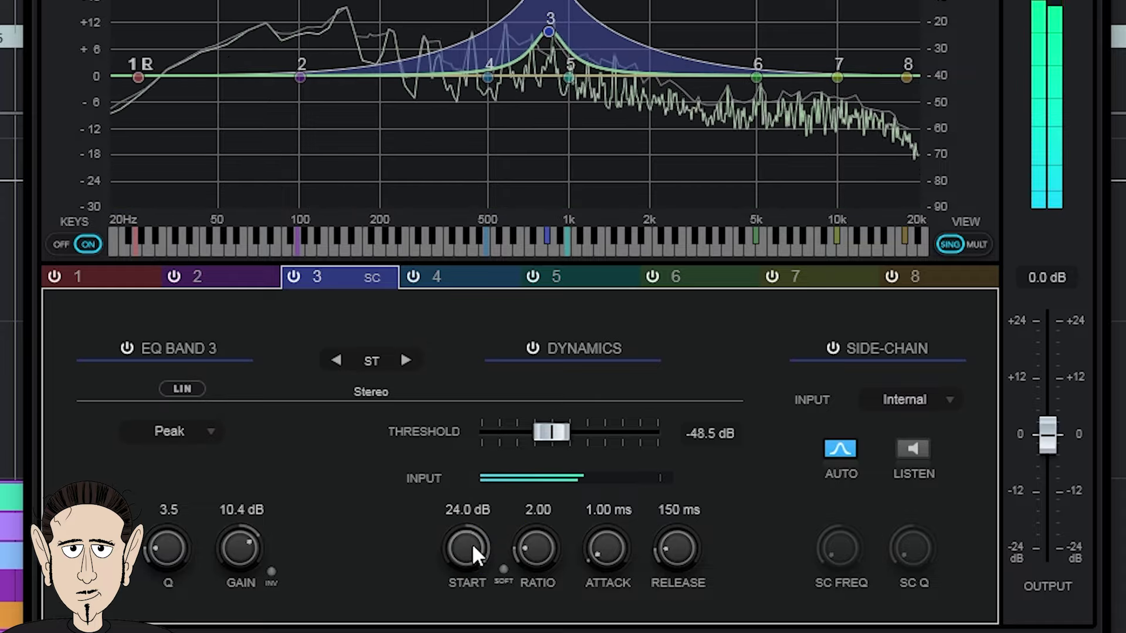
mouse_move(466, 548)
mouse_down()
mouse_move(466, 580)
mouse_move(466, 538)
mouse_up()
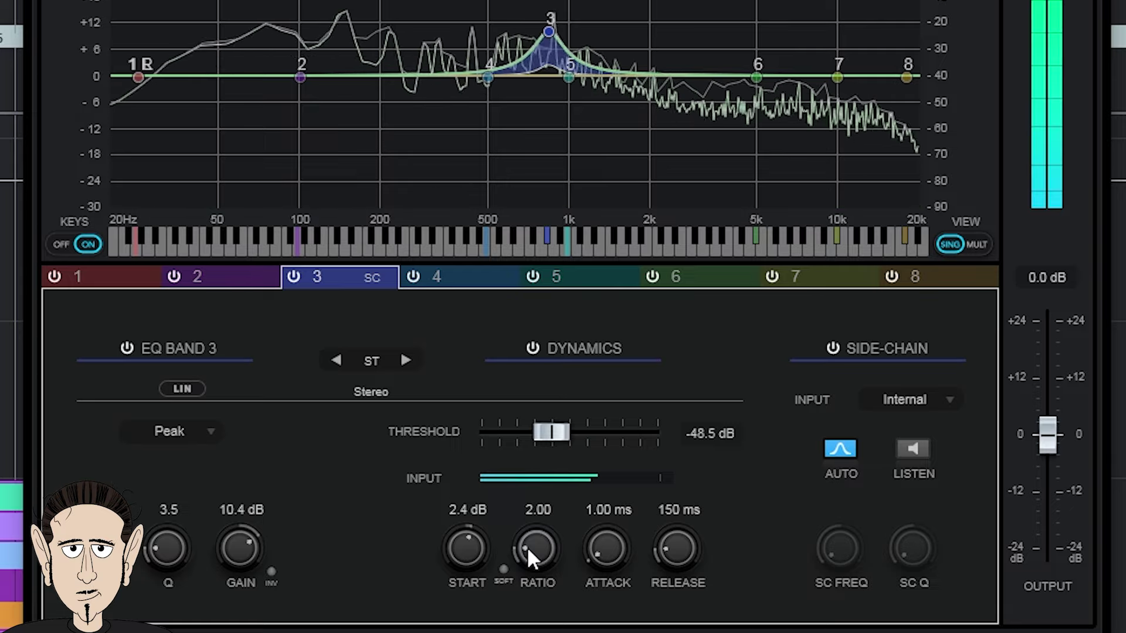
drag(527, 547, 533, 410)
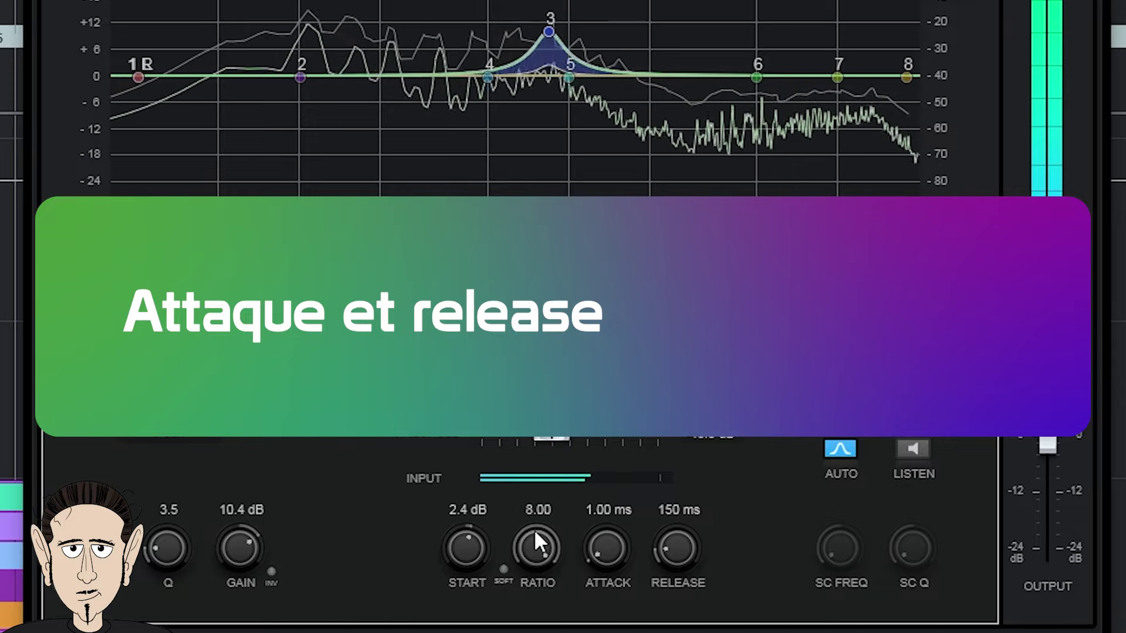
drag(533, 529, 531, 630)
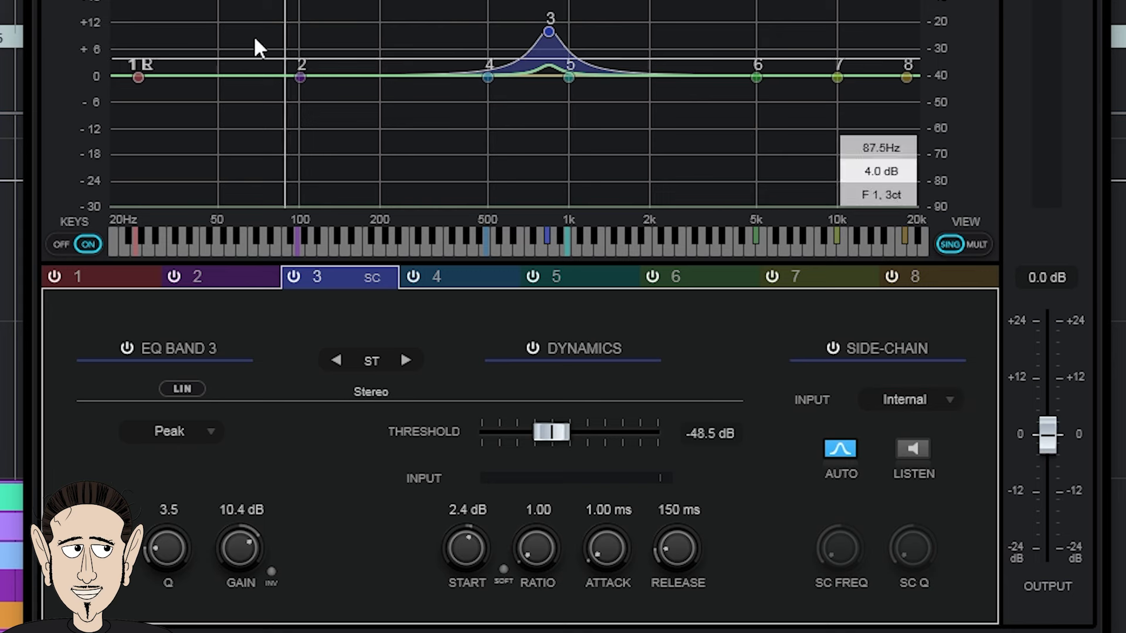
Step: Look through band 3's side-chain input sources, keeping Internal, and turn off the automatic side-chain filter
click(949, 398)
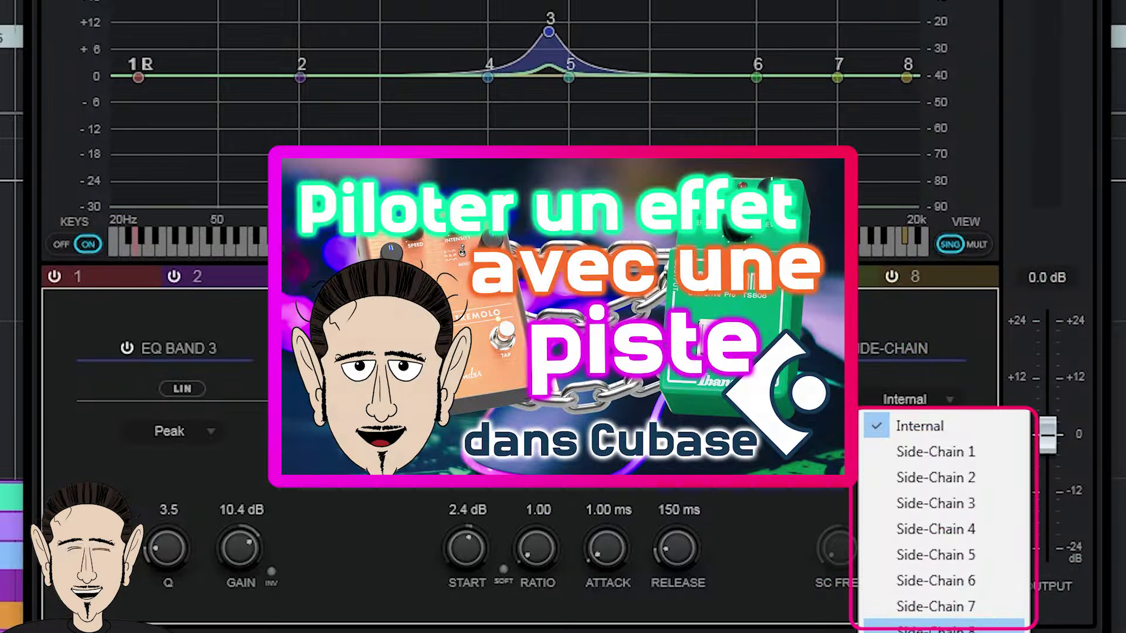
click(966, 379)
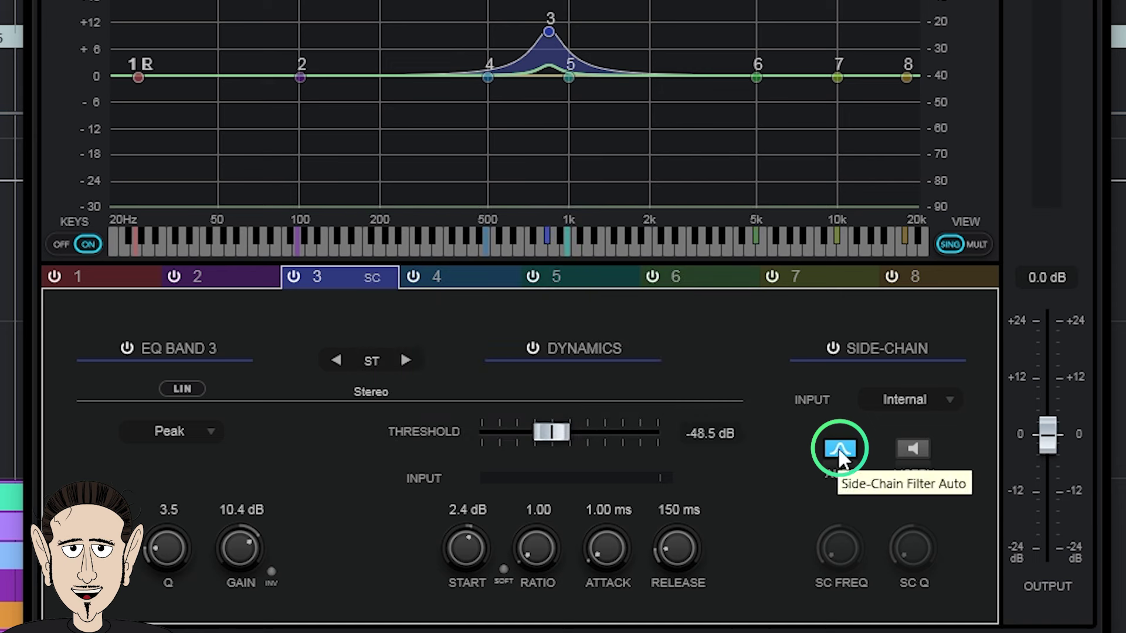
click(838, 451)
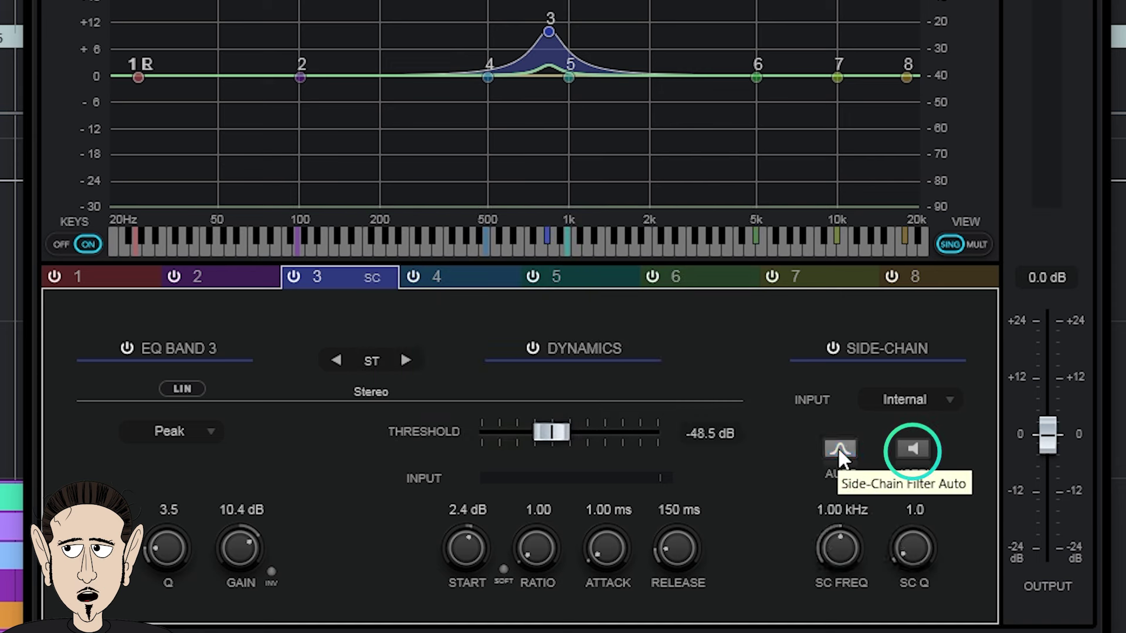
Step: Set the side-chain filter to 2.19 kHz with a Q of 2.0 while listening to the side-chain signal during playback
key(space)
click(917, 449)
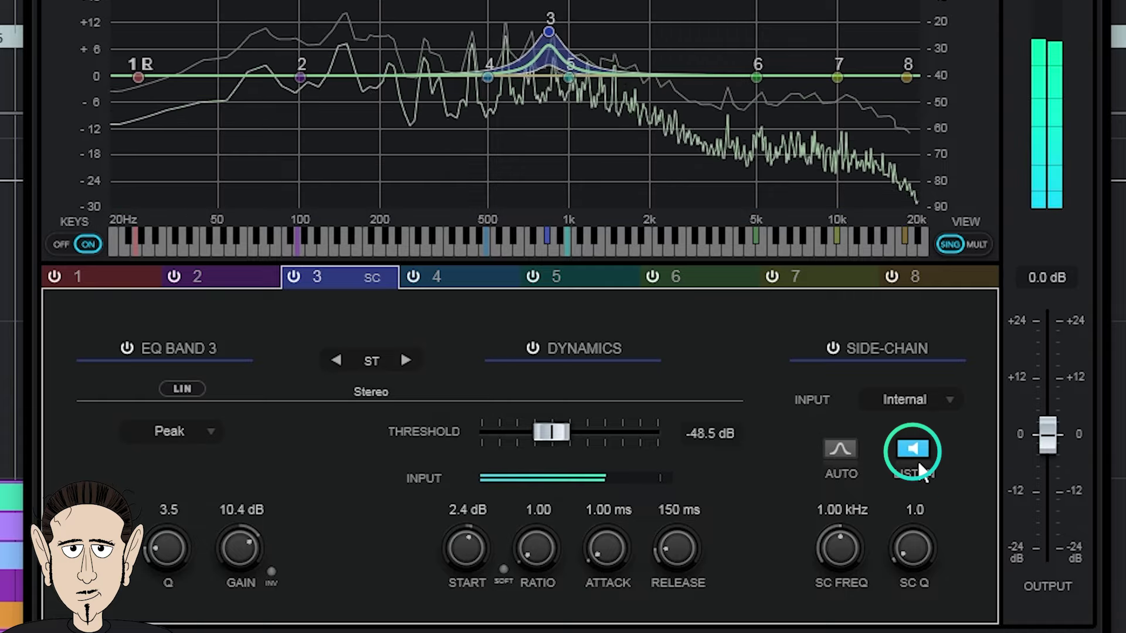
drag(838, 545, 841, 579)
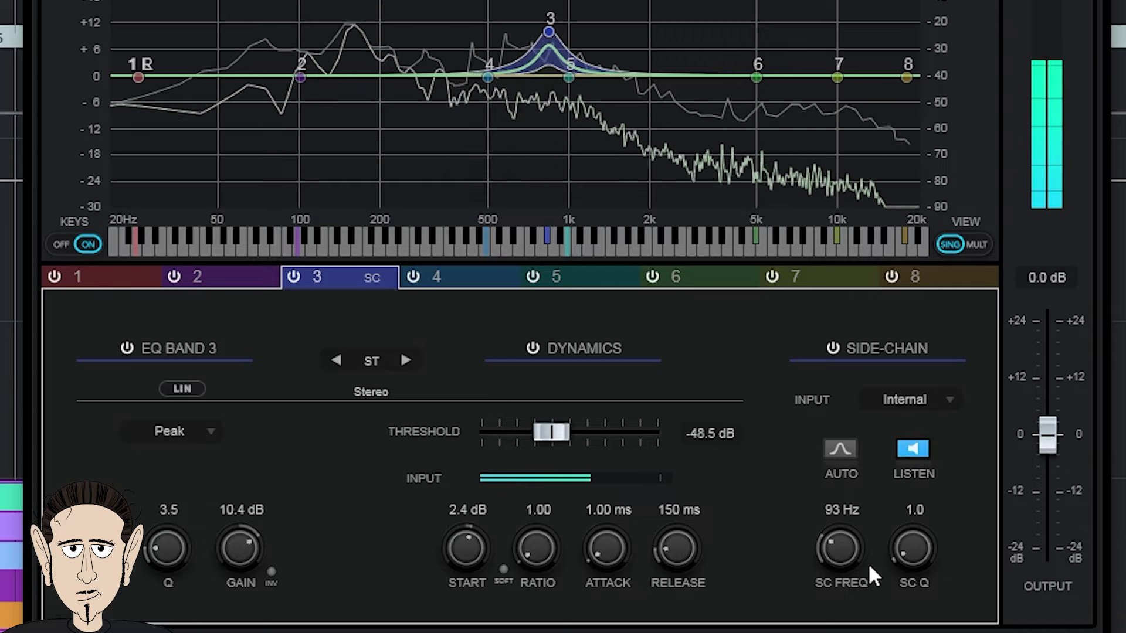
drag(913, 548, 914, 516)
drag(811, 545, 860, 509)
drag(911, 556, 916, 585)
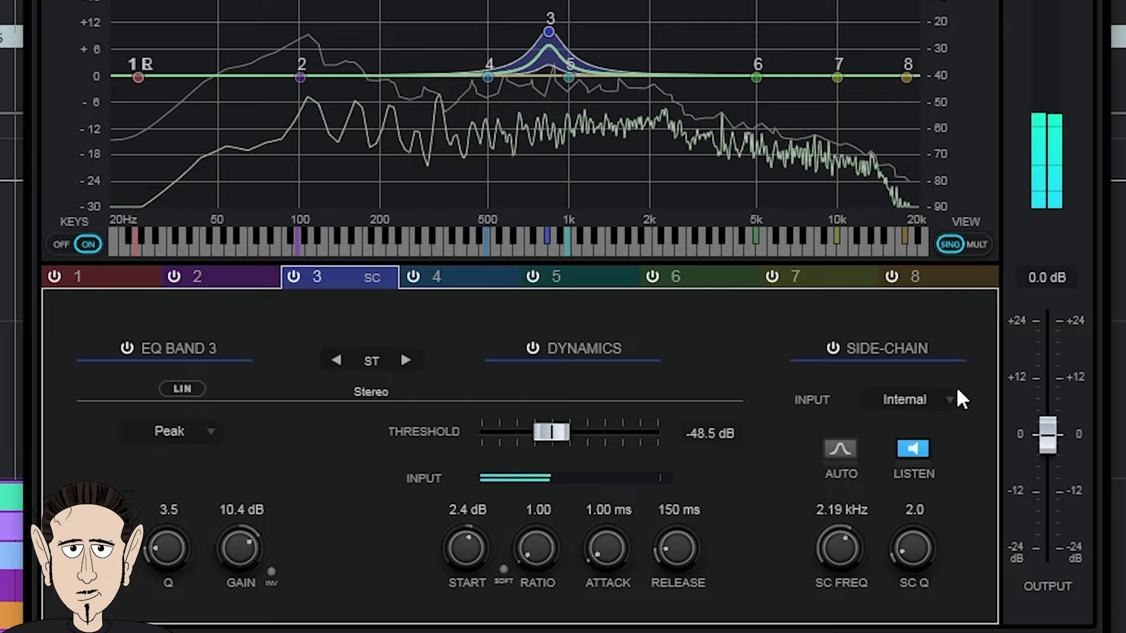
click(913, 450)
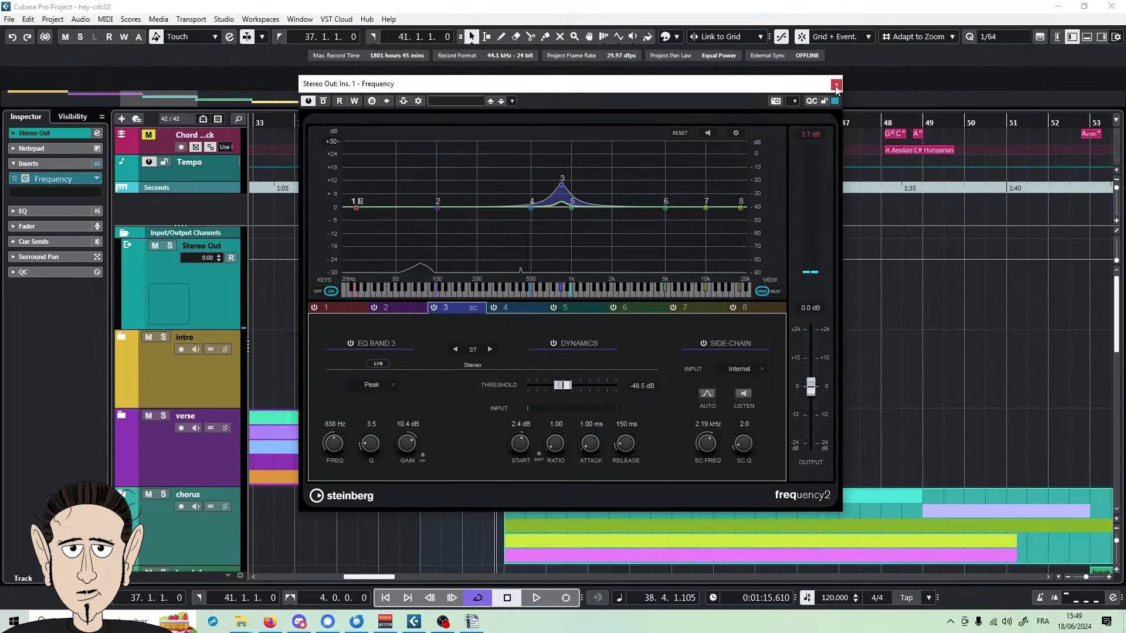
Step: Close the Frequency window and add StudioEQ, Squasher and DJ-Eq to the following Stereo Out insert slots
click(836, 85)
click(52, 194)
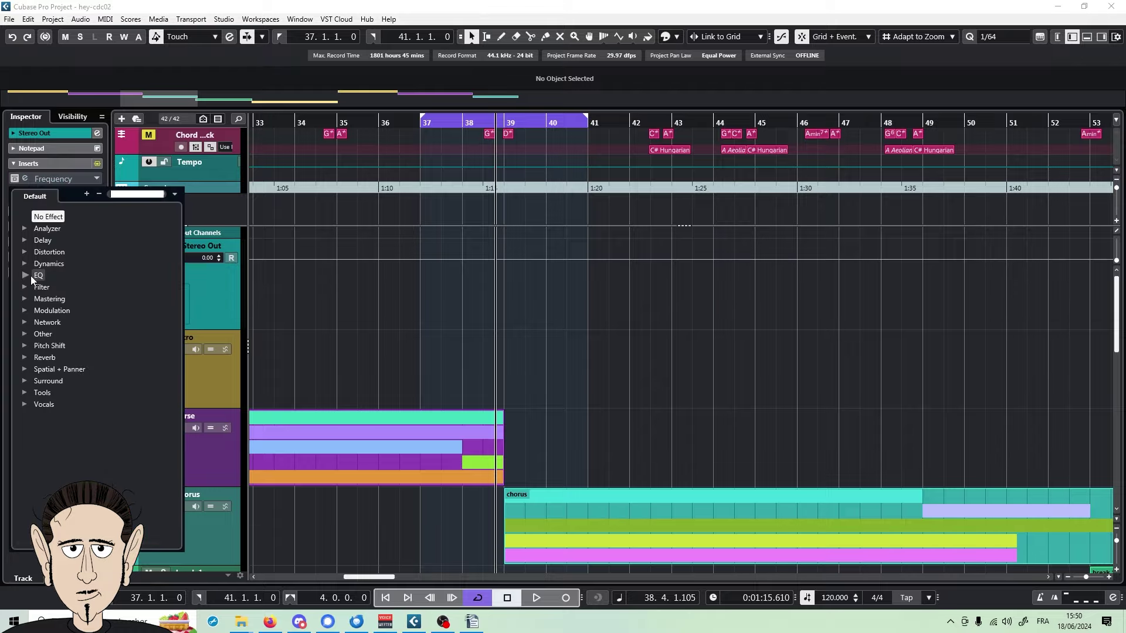
click(23, 275)
click(47, 334)
click(52, 206)
click(23, 286)
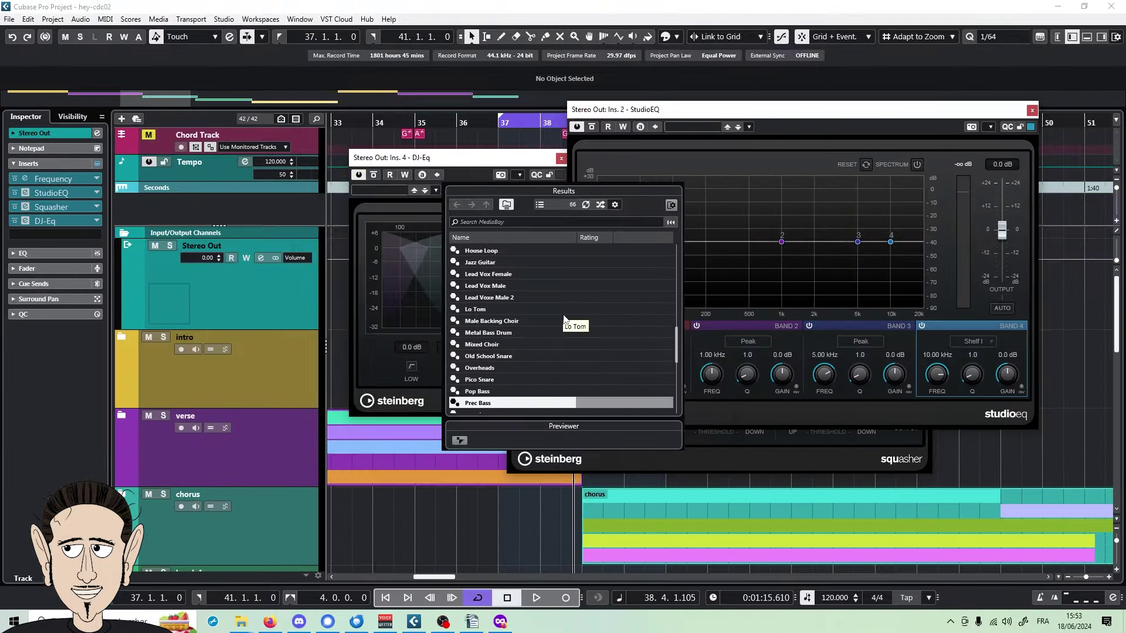
Step: Load the Mixed Choir preset in StudioEQ and the More General Presence preset in DJ-Eq
scroll(541, 306, up, 5)
scroll(540, 307, down, 10)
scroll(541, 308, up, 5)
double_click(518, 309)
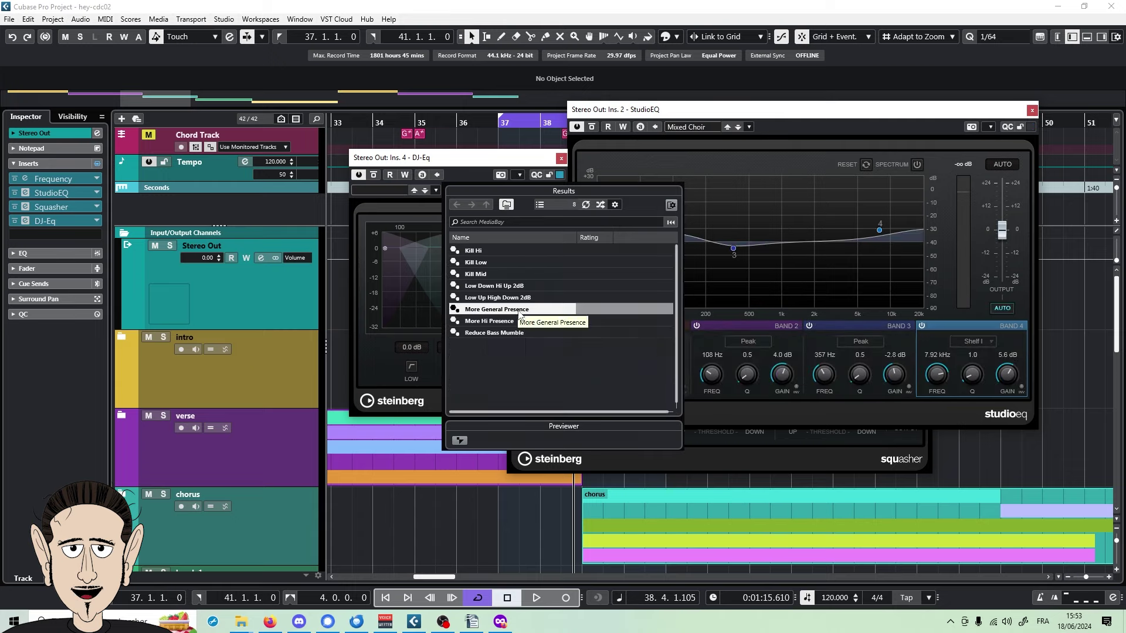
double_click(518, 311)
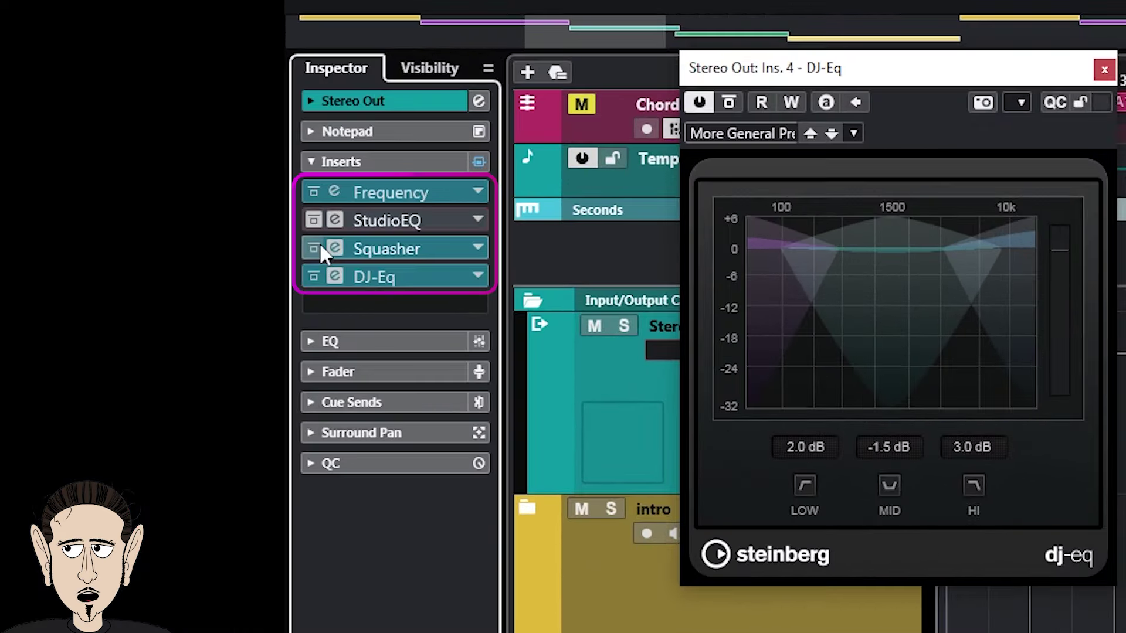
Step: Bypass the Squasher, DJ-Eq and Frequency inserts, leaving StudioEQ as the only active insert on Stereo Out
click(14, 207)
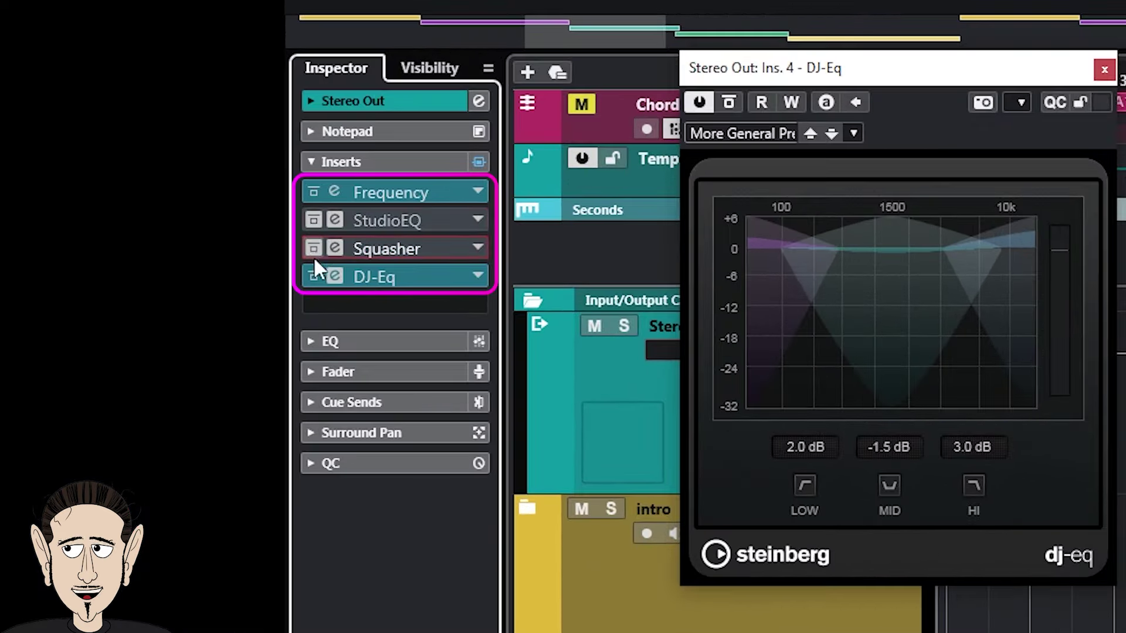
click(314, 275)
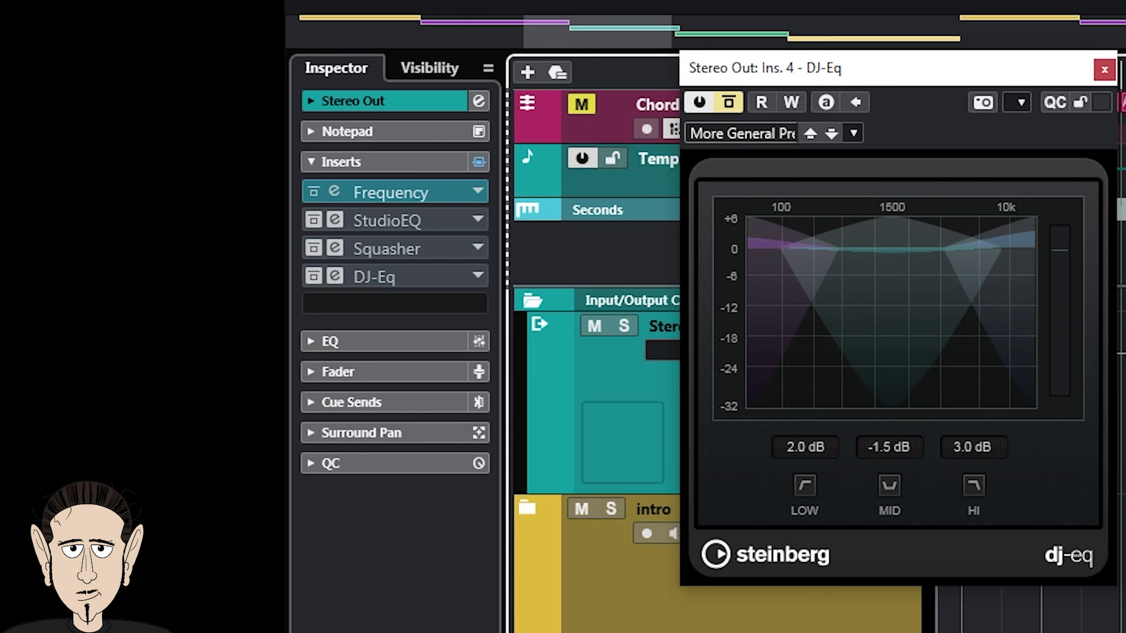
click(315, 192)
click(313, 219)
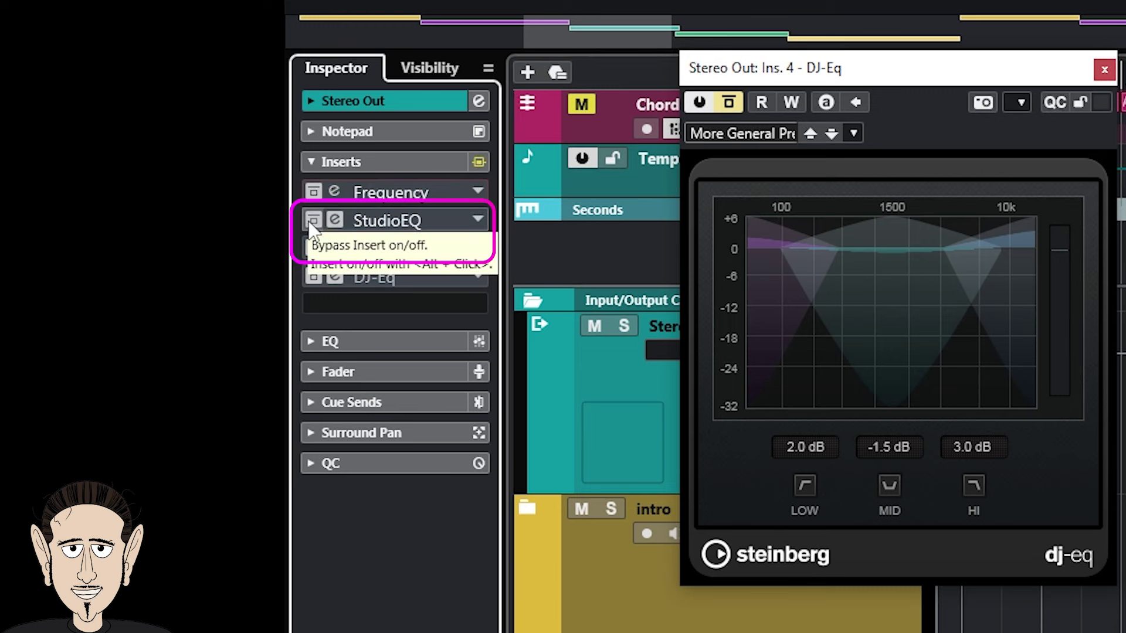
Step: Activate the Squasher and DJ-Eq inserts on Stereo Out and bypass StudioEQ
click(314, 248)
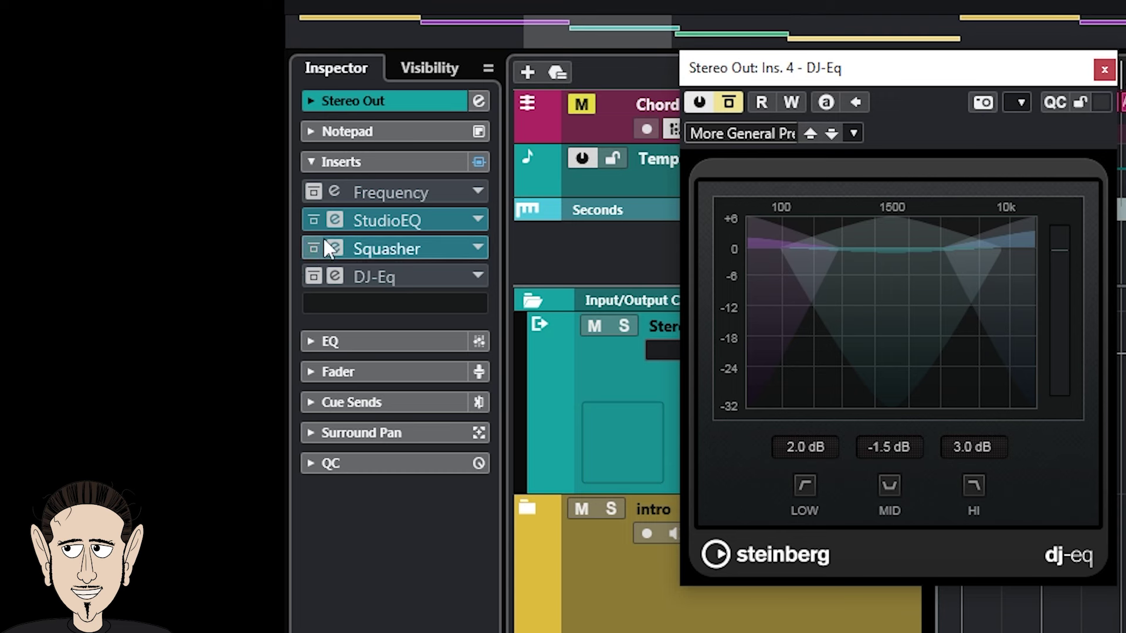
click(316, 220)
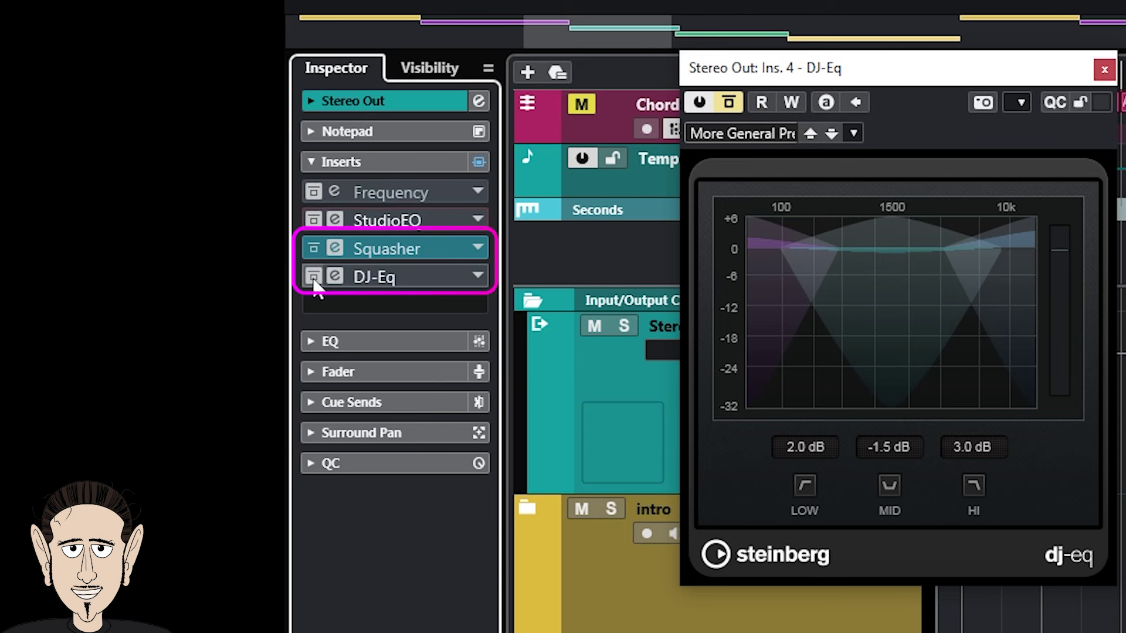
click(314, 276)
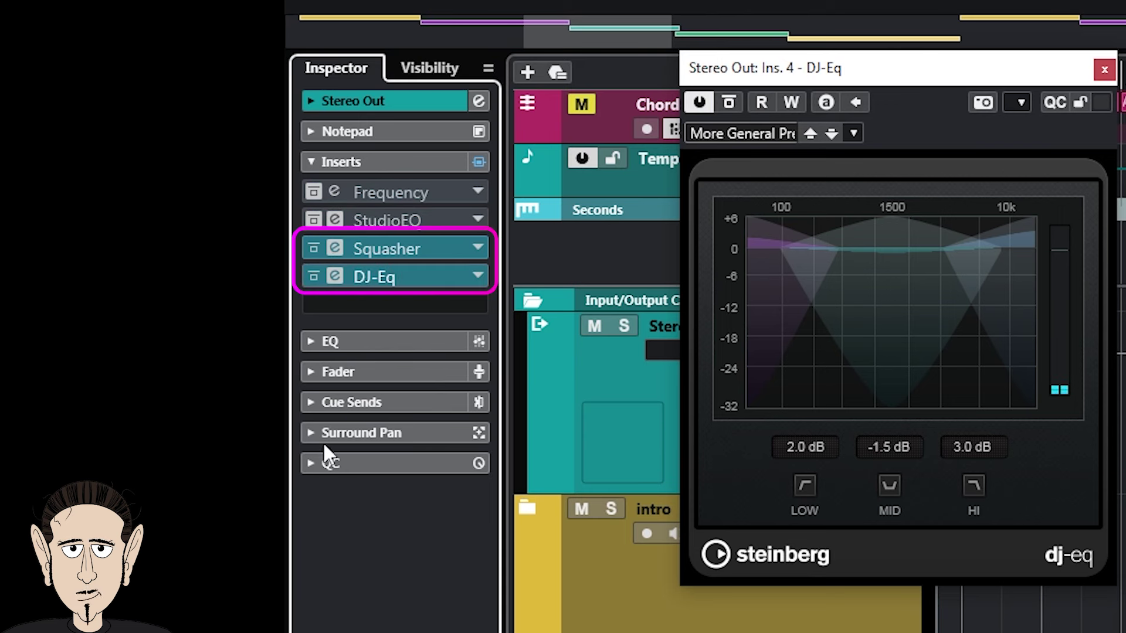